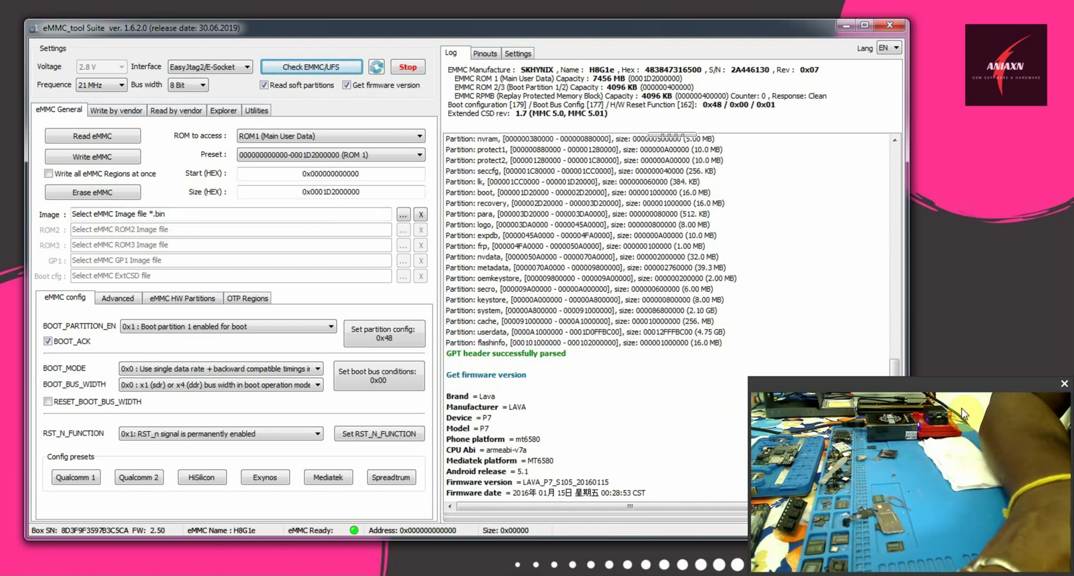
- Review the eMMC check log from the firmware details back through the partition list, health report and device information
{"action": "left_click_drag", "start_coordinate": [892, 369], "coordinate": [888, 321]}
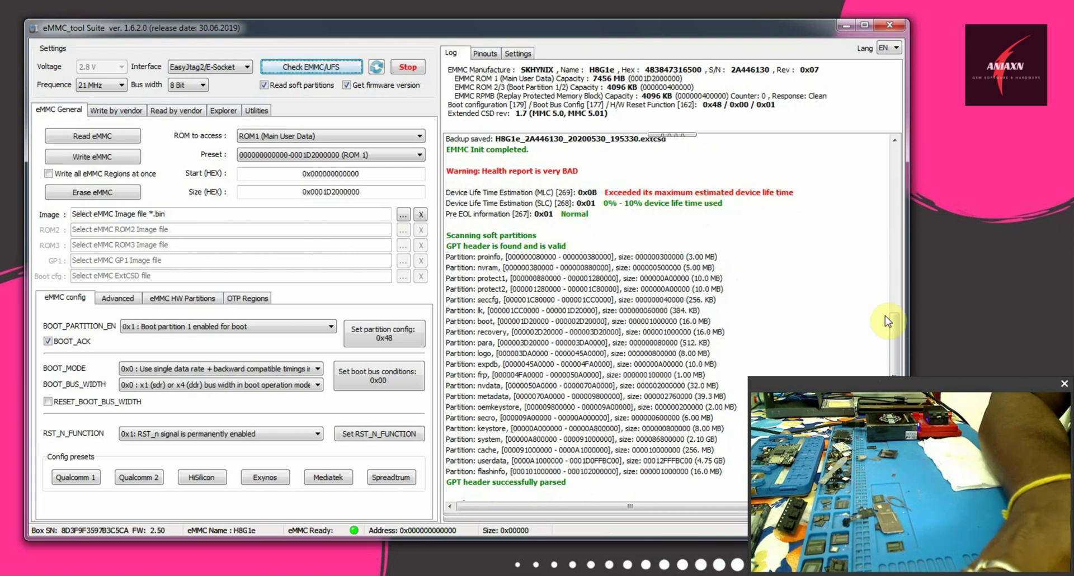
{"action": "left_click_drag", "start_coordinate": [898, 342], "coordinate": [889, 255]}
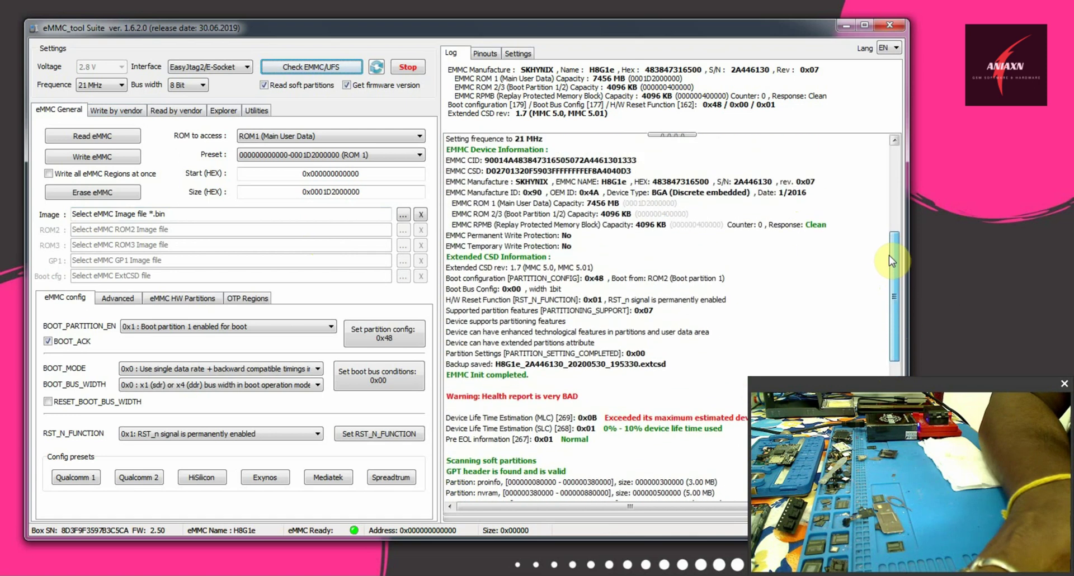
{"action": "left_click", "coordinate": [614, 208]}
{"action": "left_click", "coordinate": [610, 224]}
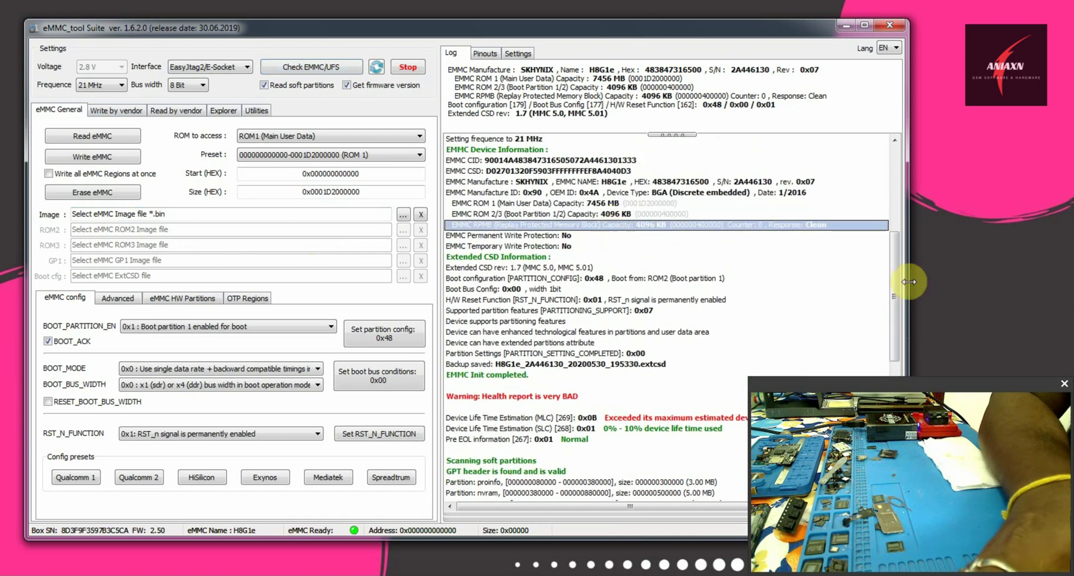
{"action": "left_click_drag", "start_coordinate": [892, 279], "coordinate": [884, 217]}
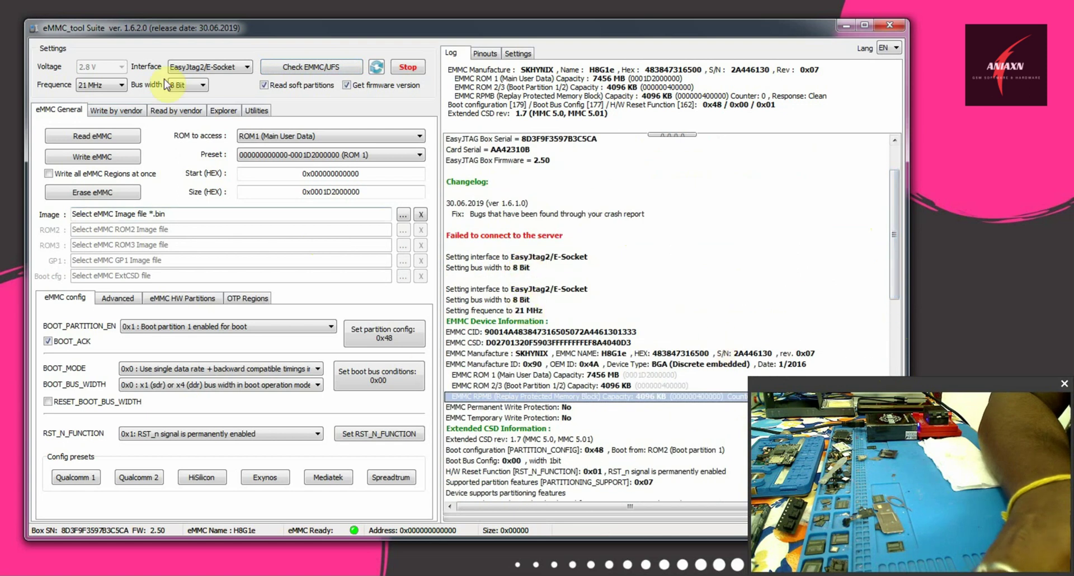
- Start reading the eMMC with ROM3 (Boot Partition 2) as the ROM to access
{"action": "left_click", "coordinate": [311, 140]}
{"action": "left_click", "coordinate": [277, 164]}
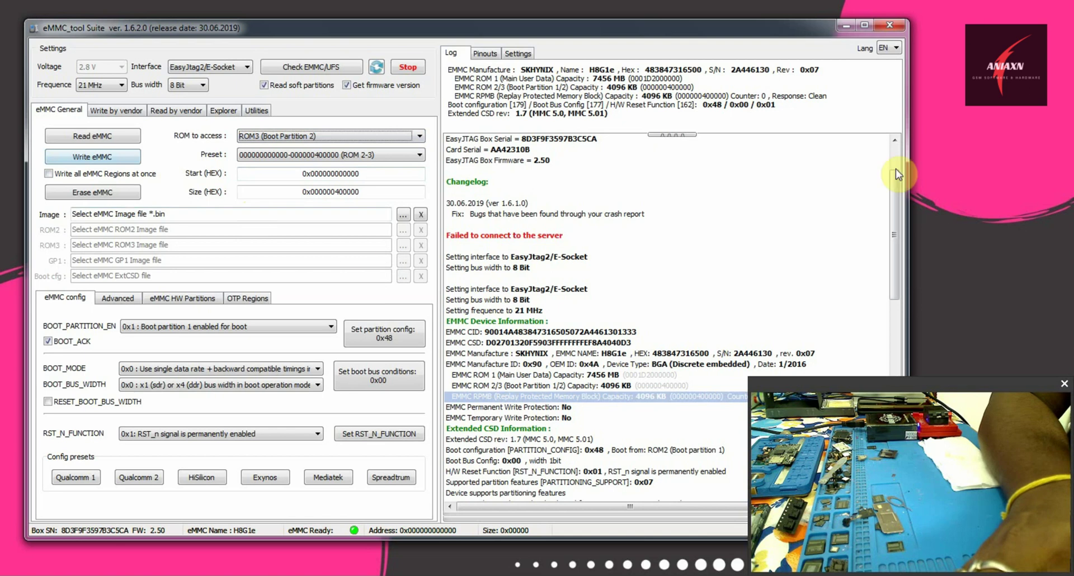
{"action": "left_click", "coordinate": [108, 140]}
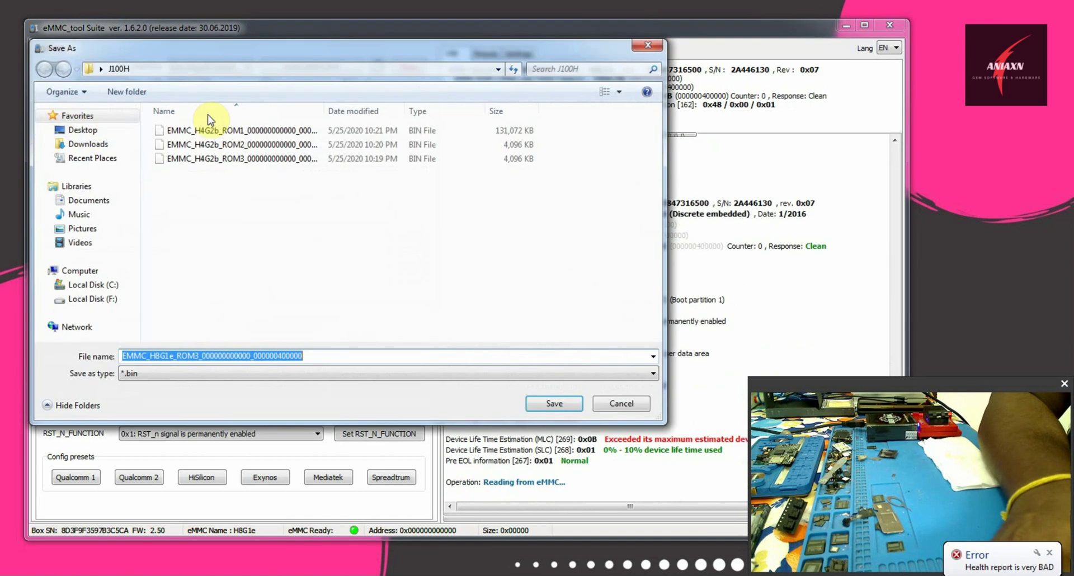
- Create a new folder on the Desktop from the save dialog for the dump files
{"action": "left_click", "coordinate": [88, 132]}
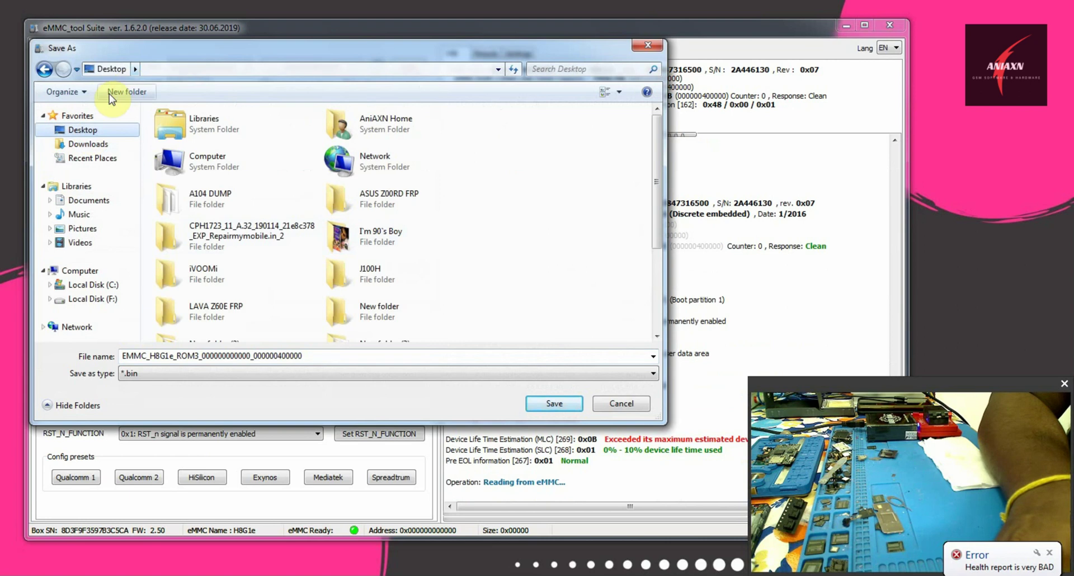
{"action": "double_click", "coordinate": [358, 310]}
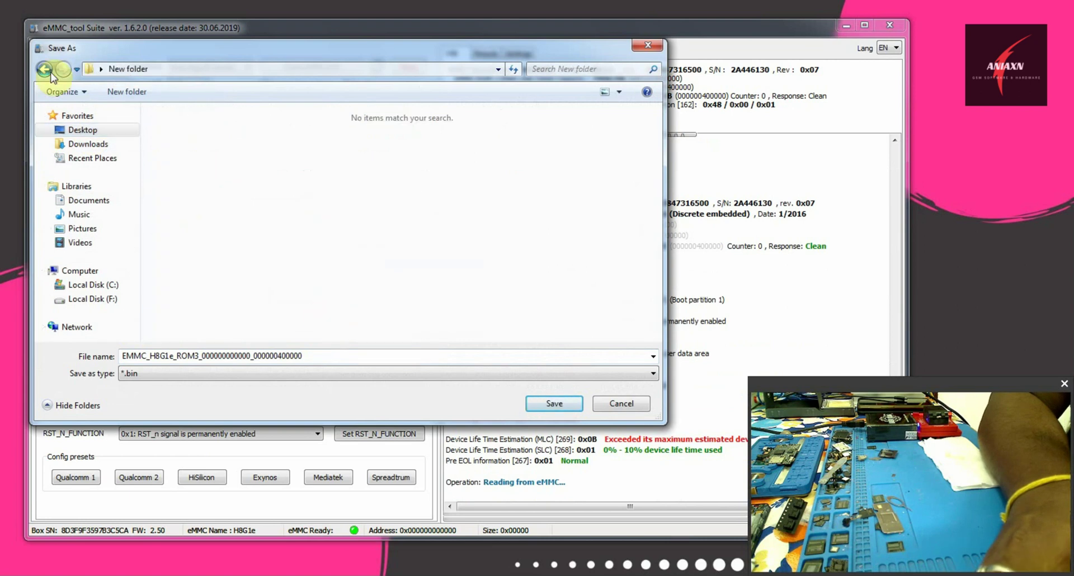
{"action": "left_click", "coordinate": [45, 69]}
{"action": "left_click", "coordinate": [127, 91]}
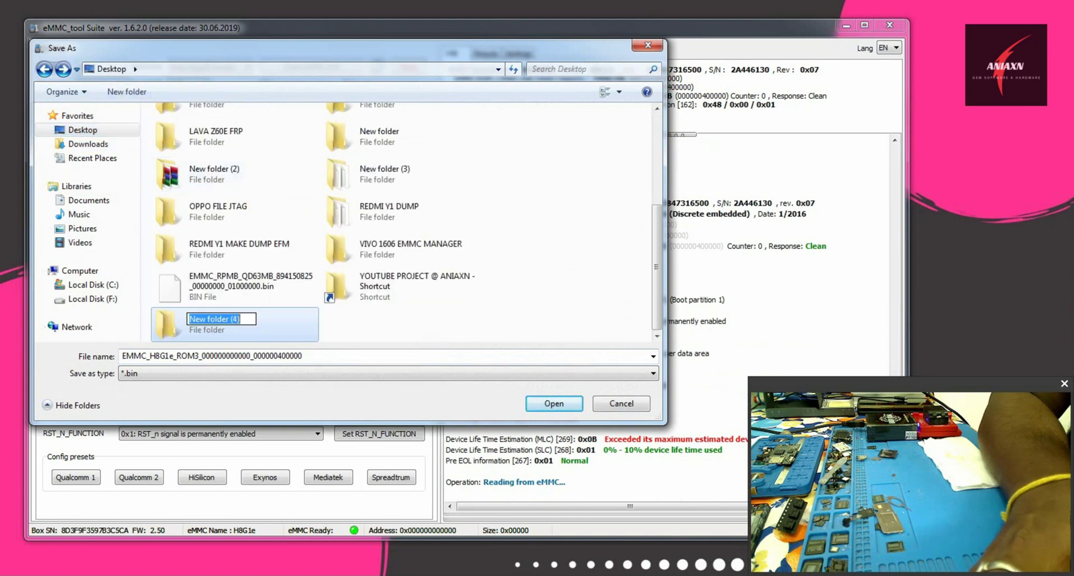
- Name the new Desktop folder LAVA P7 DUMP using the on-screen keyboard, and close the keyboard
{"action": "key", "text": "super+ctrl+o"}
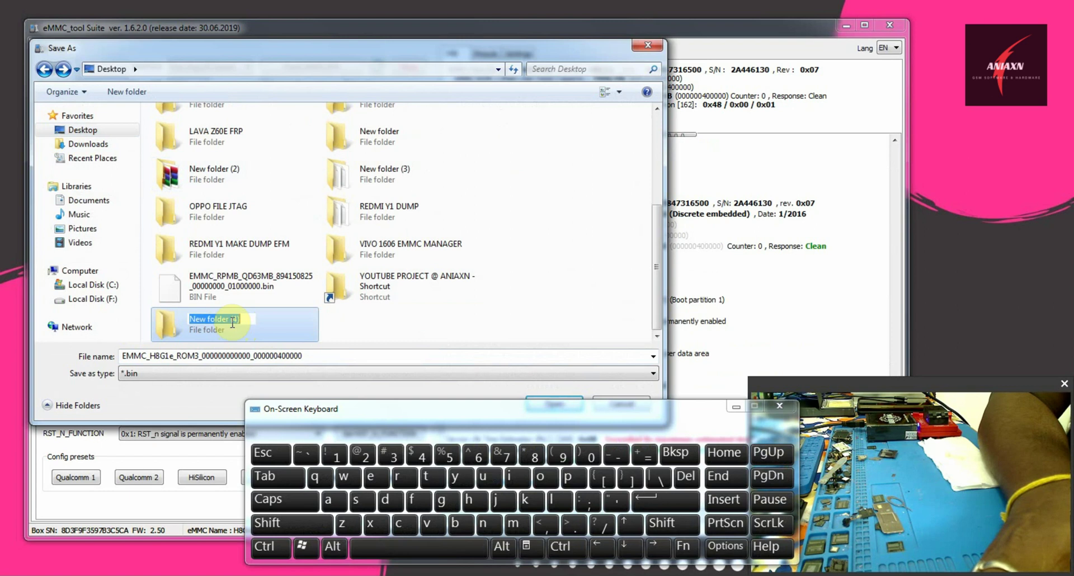
{"action": "left_click", "coordinate": [285, 499]}
{"action": "left_click", "coordinate": [553, 499]}
{"action": "left_click", "coordinate": [329, 499]}
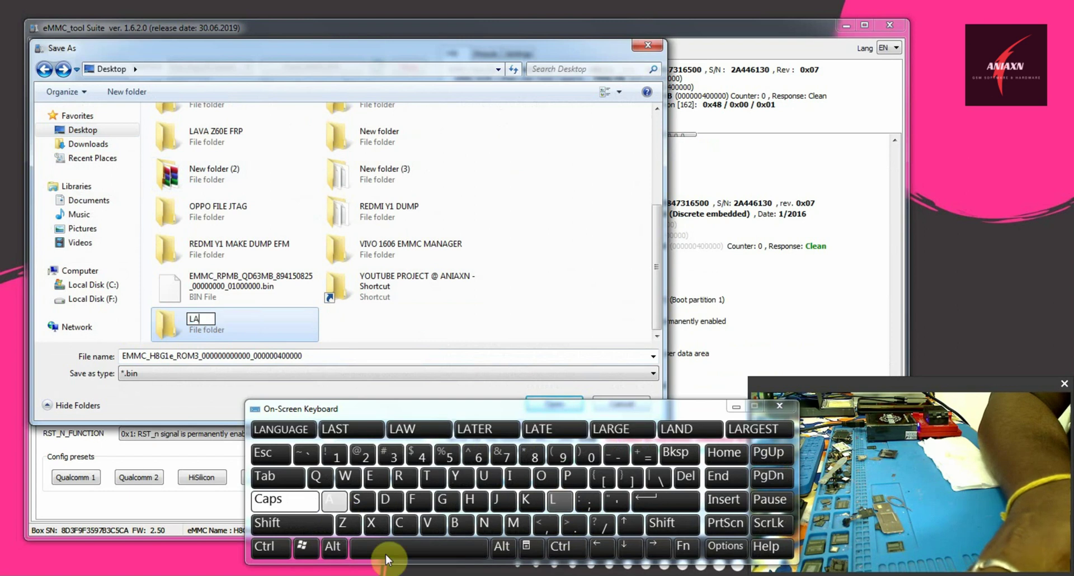
{"action": "left_click", "coordinate": [432, 522]}
{"action": "left_click", "coordinate": [329, 499]}
{"action": "left_click", "coordinate": [414, 548]}
{"action": "left_click", "coordinate": [573, 476]}
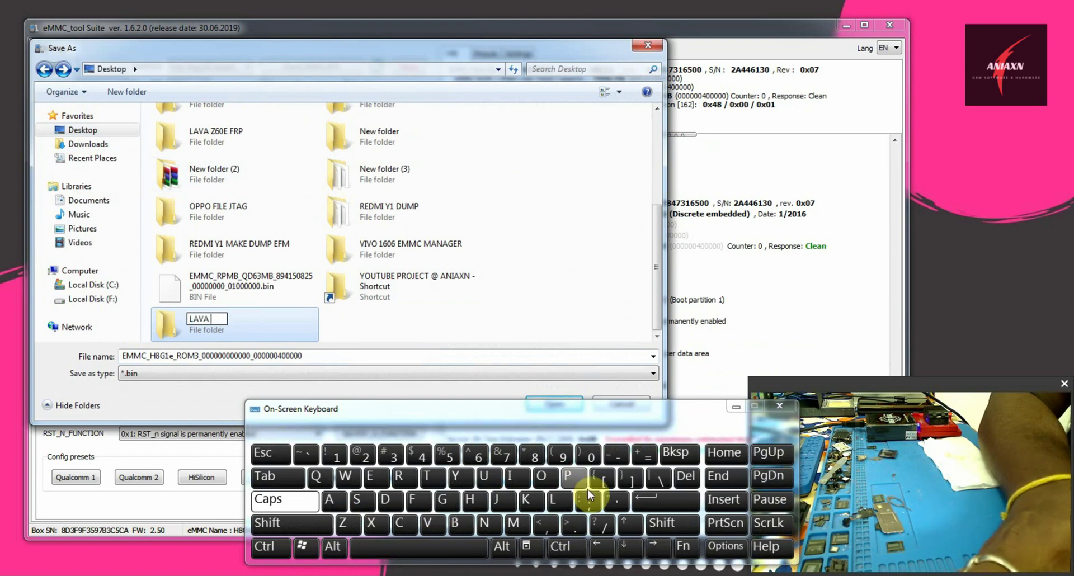
{"action": "left_click", "coordinate": [503, 454]}
{"action": "left_click", "coordinate": [417, 548]}
{"action": "left_click", "coordinate": [384, 499]}
{"action": "left_click", "coordinate": [484, 476]}
{"action": "left_click", "coordinate": [513, 522]}
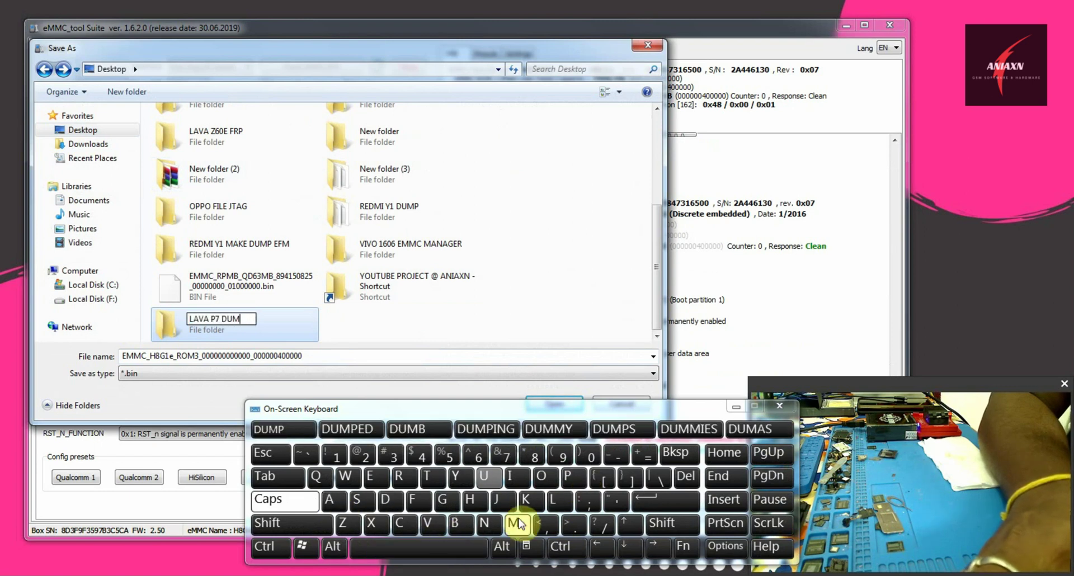
{"action": "left_click", "coordinate": [567, 476]}
{"action": "left_click", "coordinate": [780, 406]}
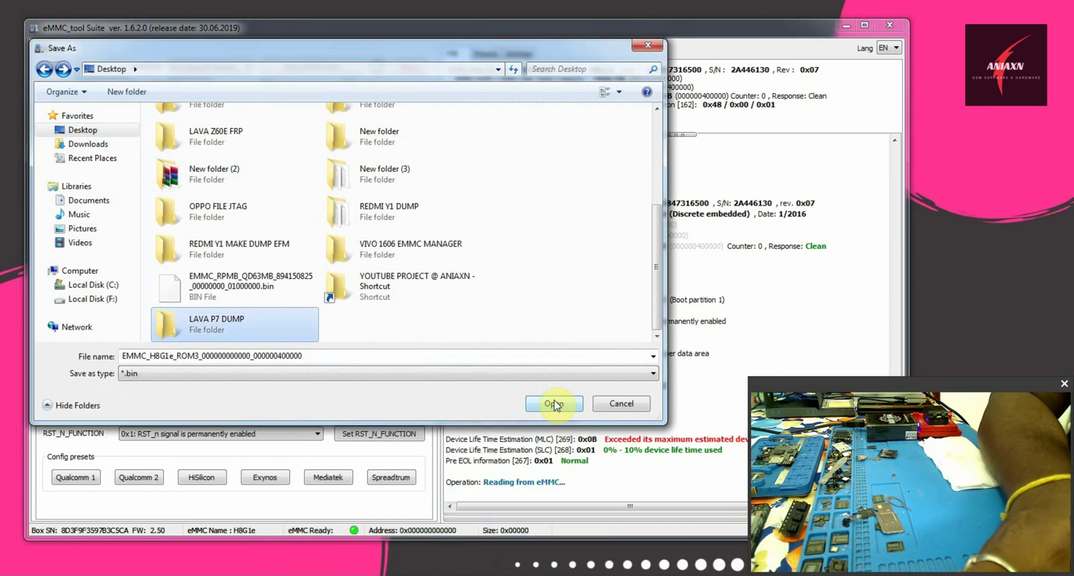
{"action": "double_click", "coordinate": [235, 325]}
{"action": "left_click", "coordinate": [548, 403]}
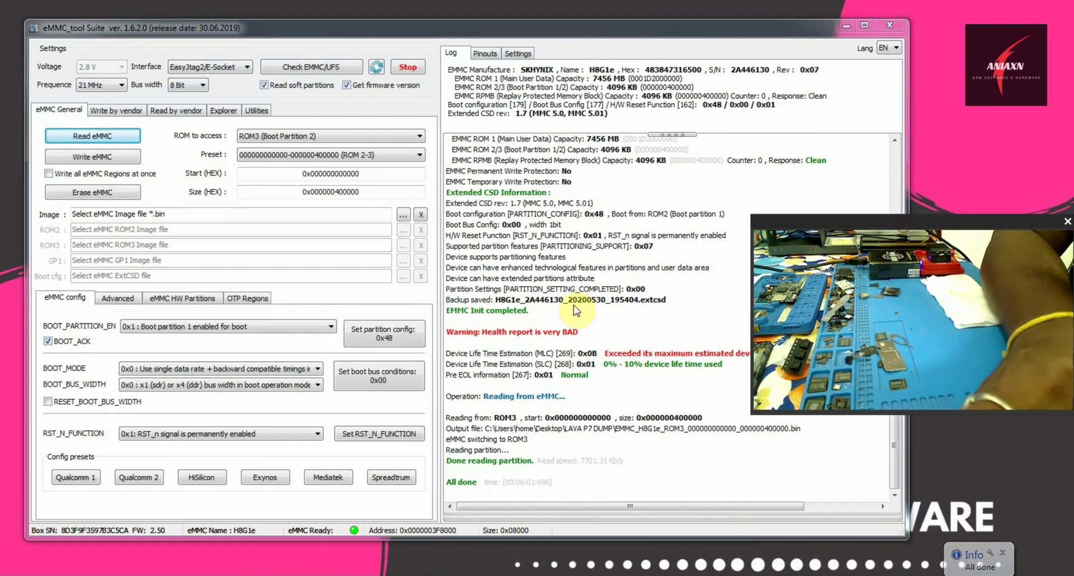
{"action": "left_click", "coordinate": [336, 135]}
{"action": "left_click", "coordinate": [313, 157]}
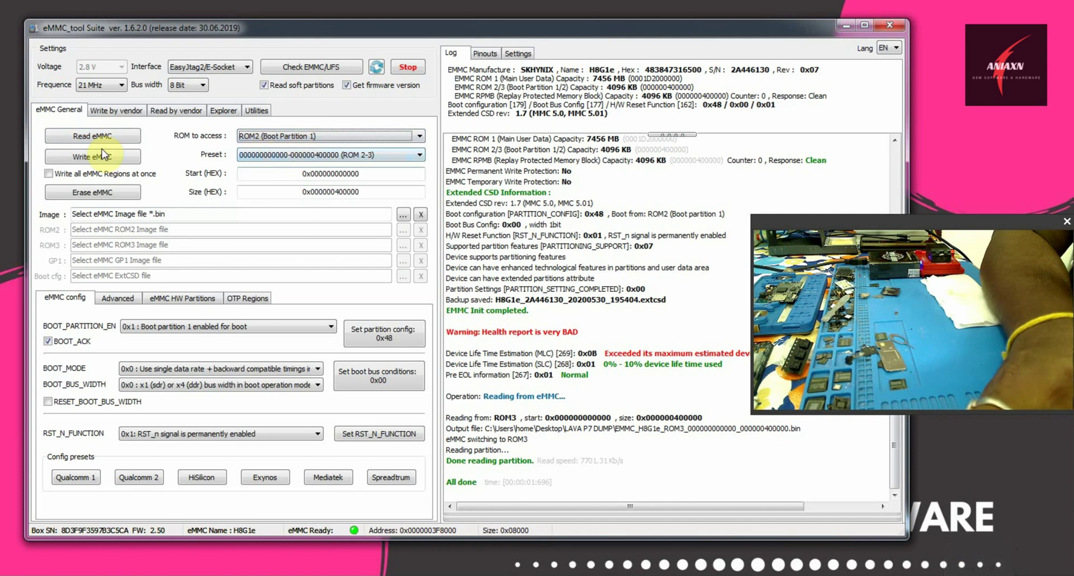
{"action": "left_click", "coordinate": [92, 136]}
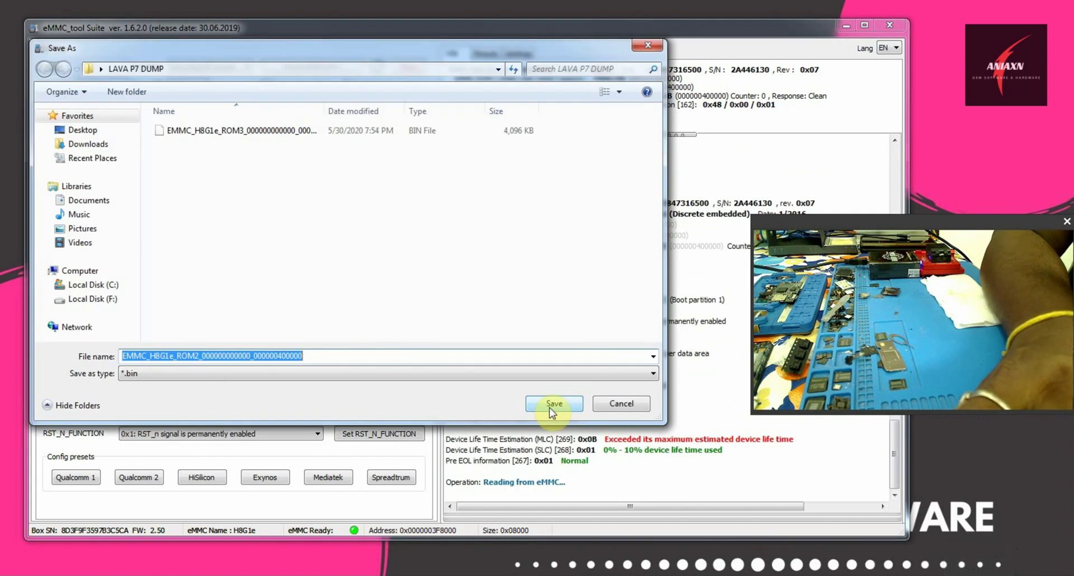
{"action": "left_click", "coordinate": [551, 404]}
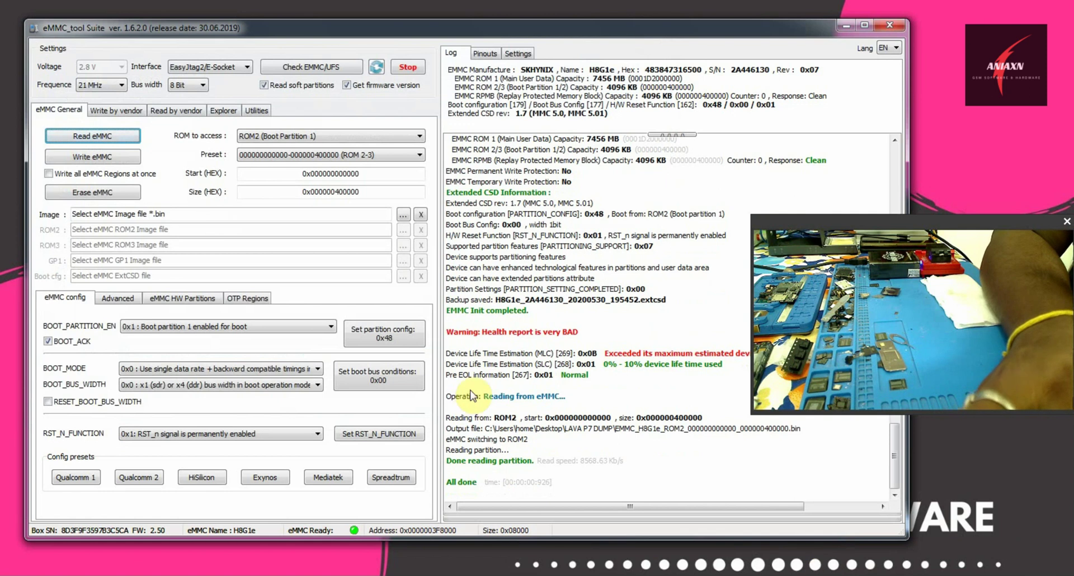
{"action": "left_click", "coordinate": [341, 136]}
{"action": "left_click", "coordinate": [341, 145]}
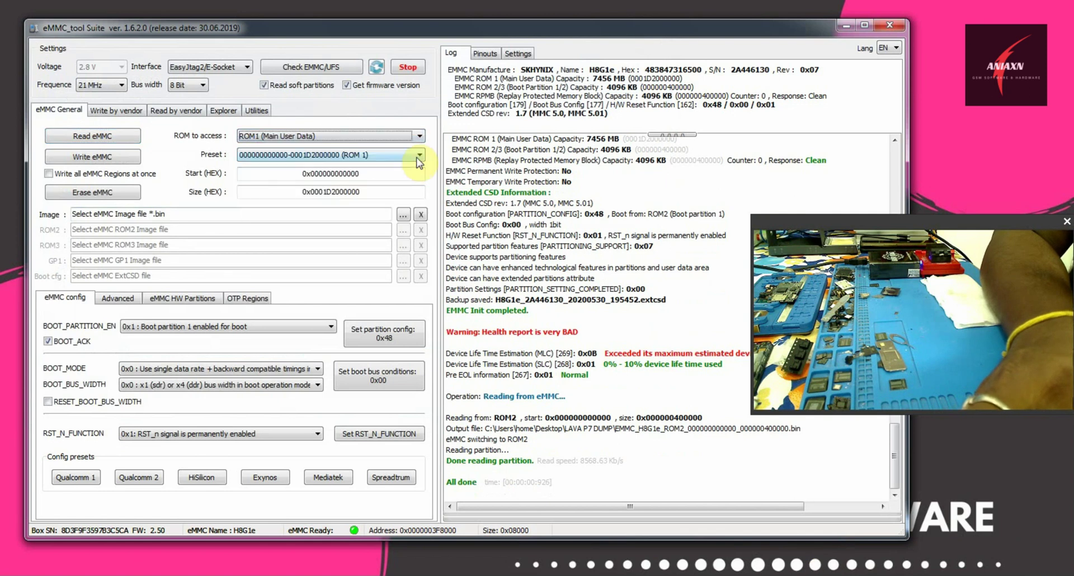
{"action": "left_click", "coordinate": [419, 156]}
{"action": "left_click_drag", "start_coordinate": [421, 287], "coordinate": [418, 201]}
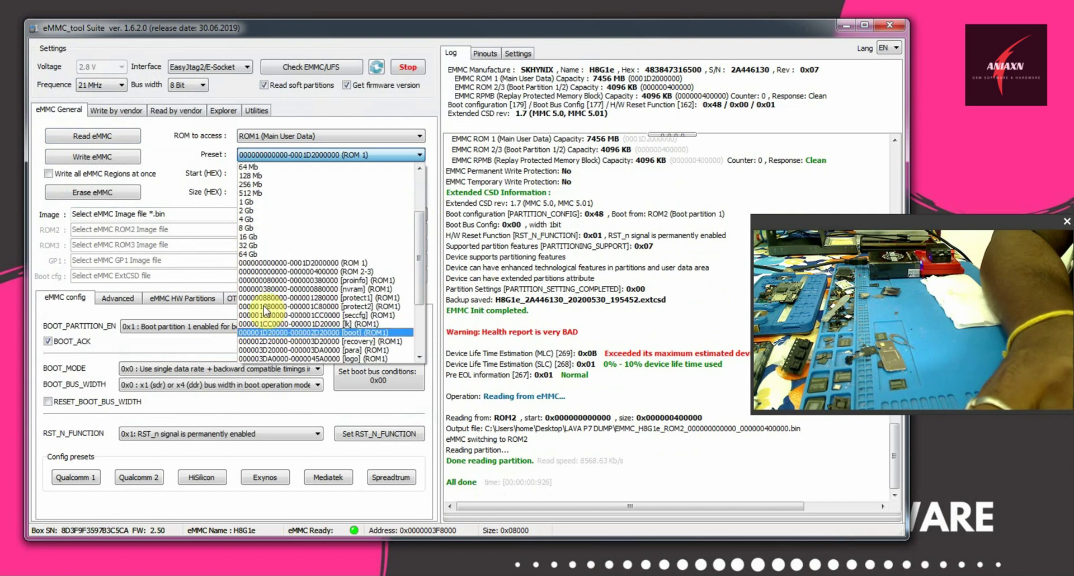
{"action": "left_click", "coordinate": [247, 288]}
{"action": "key", "text": "Tab"}
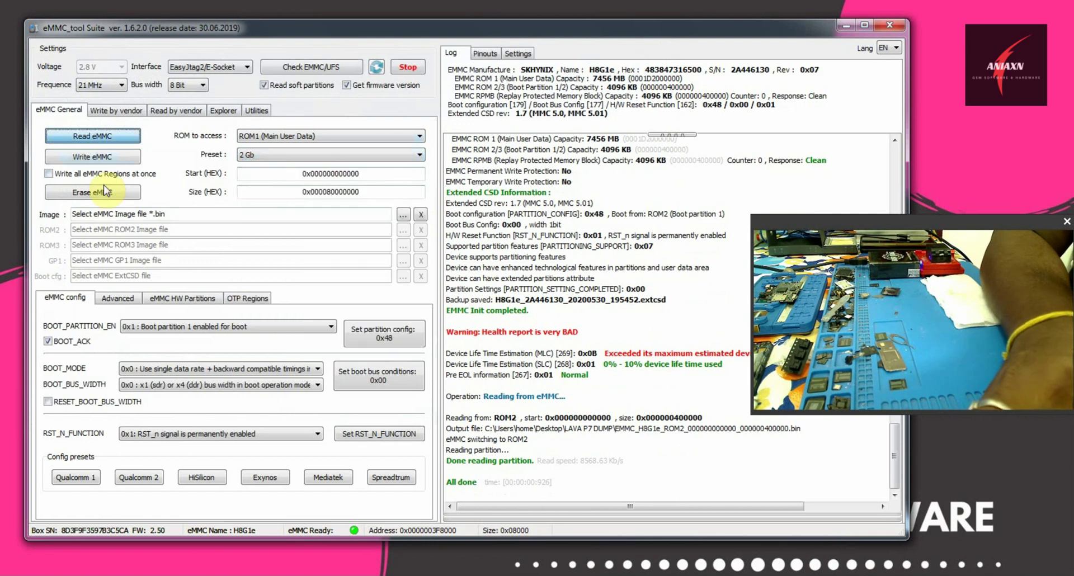
{"action": "key", "text": "Return"}
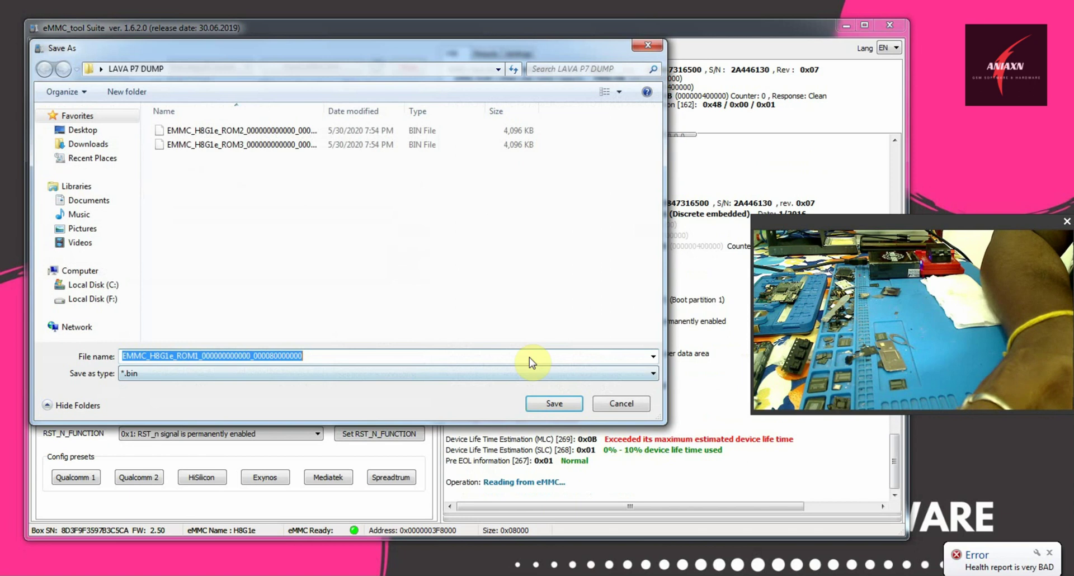
{"action": "left_click", "coordinate": [549, 401]}
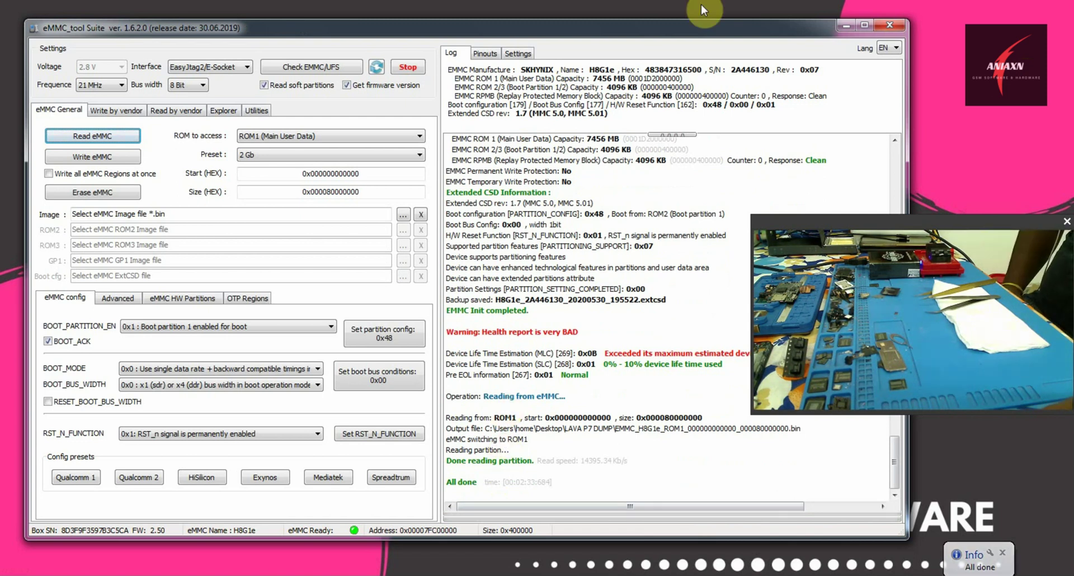
- Open the LAVA P7 DUMP folder on the Desktop in Windows Explorer to check the saved dump files
{"action": "key", "text": "super"}
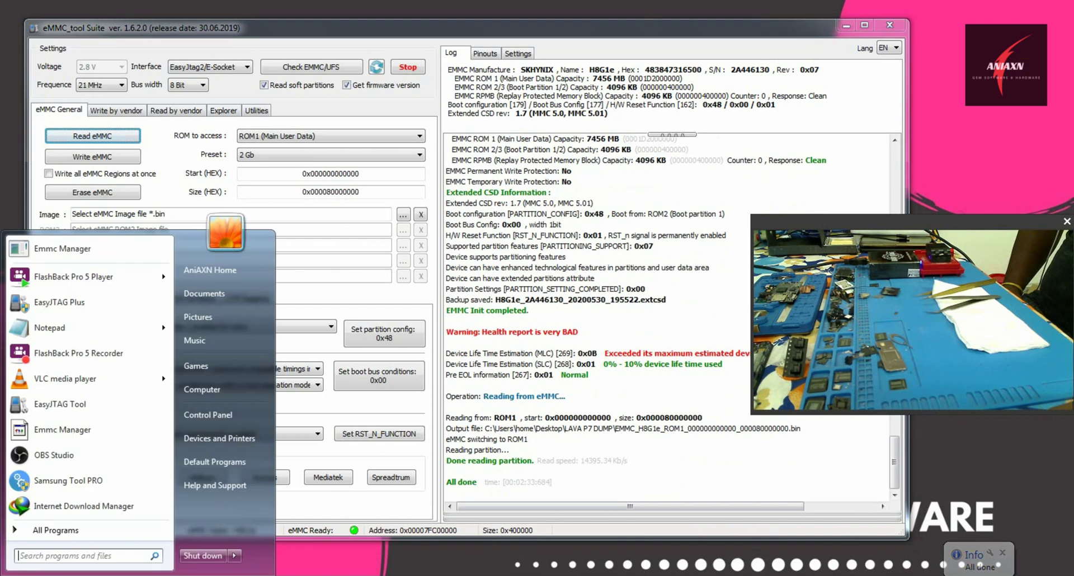
{"action": "left_click", "coordinate": [212, 271]}
{"action": "left_click", "coordinate": [339, 204]}
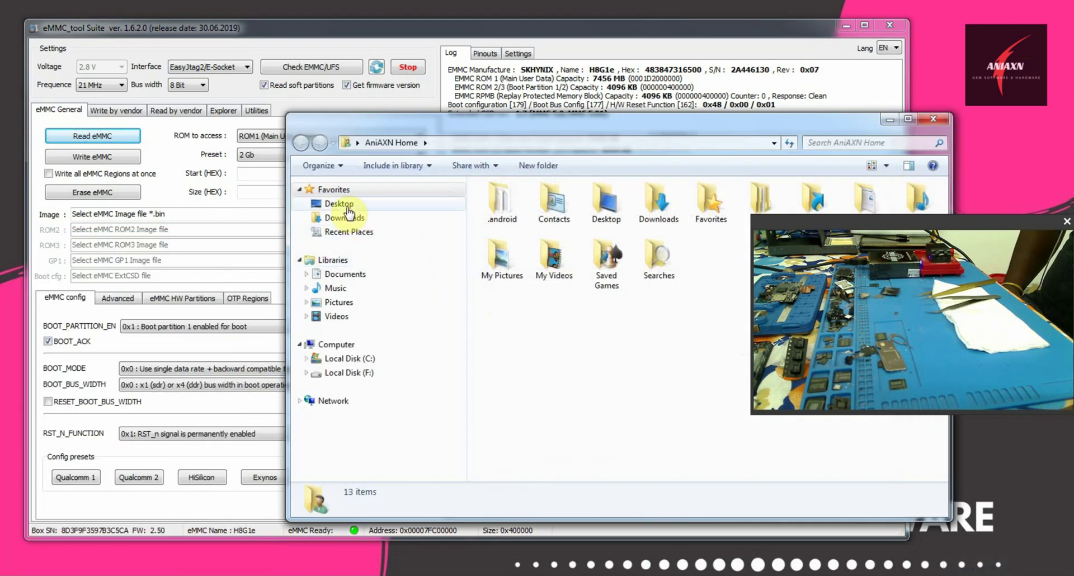
{"action": "left_click_drag", "start_coordinate": [626, 134], "coordinate": [416, 83]}
{"action": "left_click", "coordinate": [632, 276]}
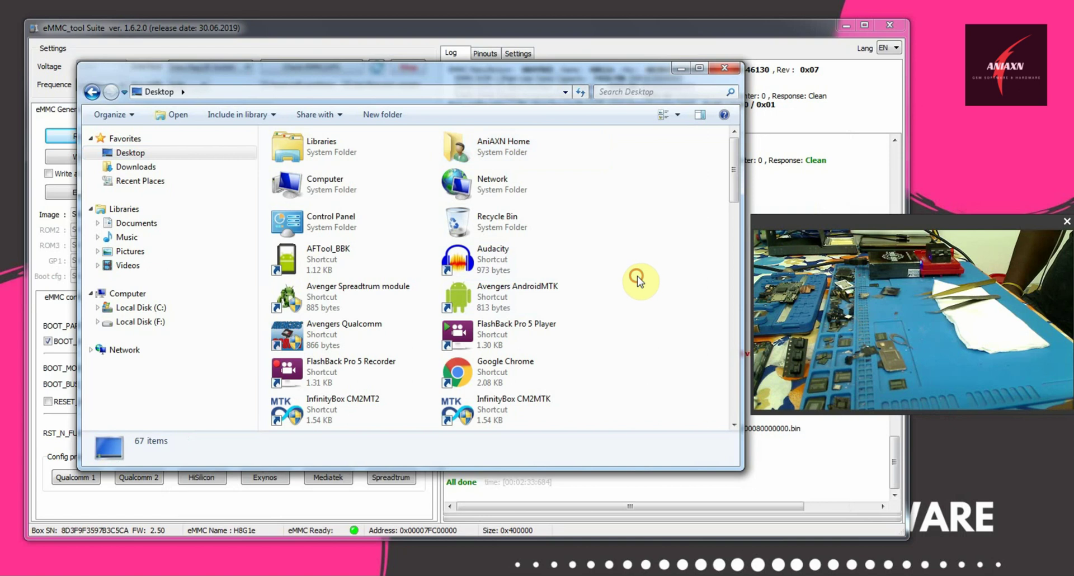
{"action": "scroll", "coordinate": [621, 336], "scroll_direction": "down", "scroll_amount": 10}
{"action": "scroll", "coordinate": [563, 385], "scroll_direction": "down", "scroll_amount": 3}
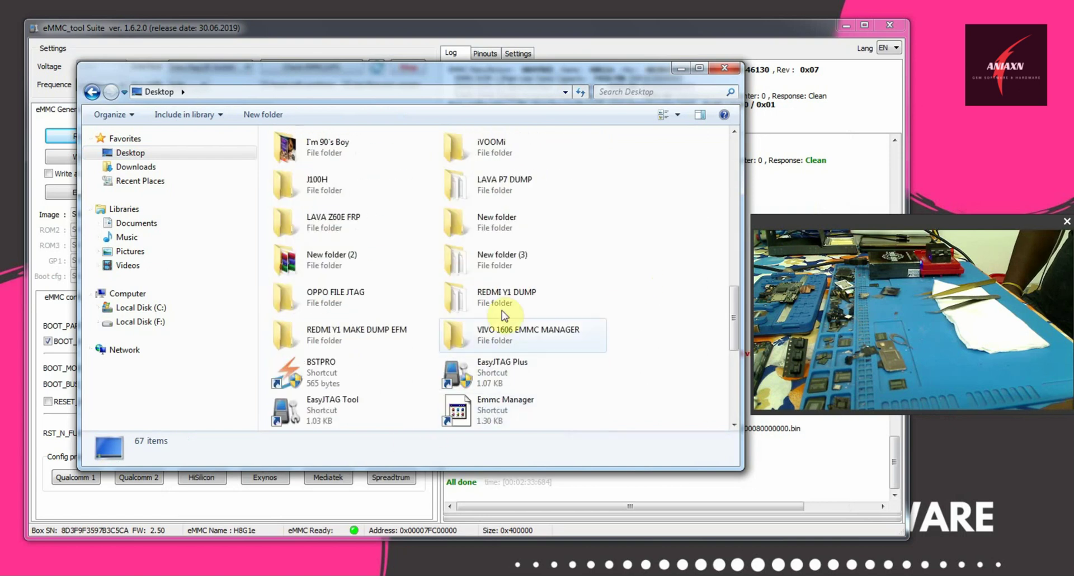
{"action": "left_click", "coordinate": [490, 294]}
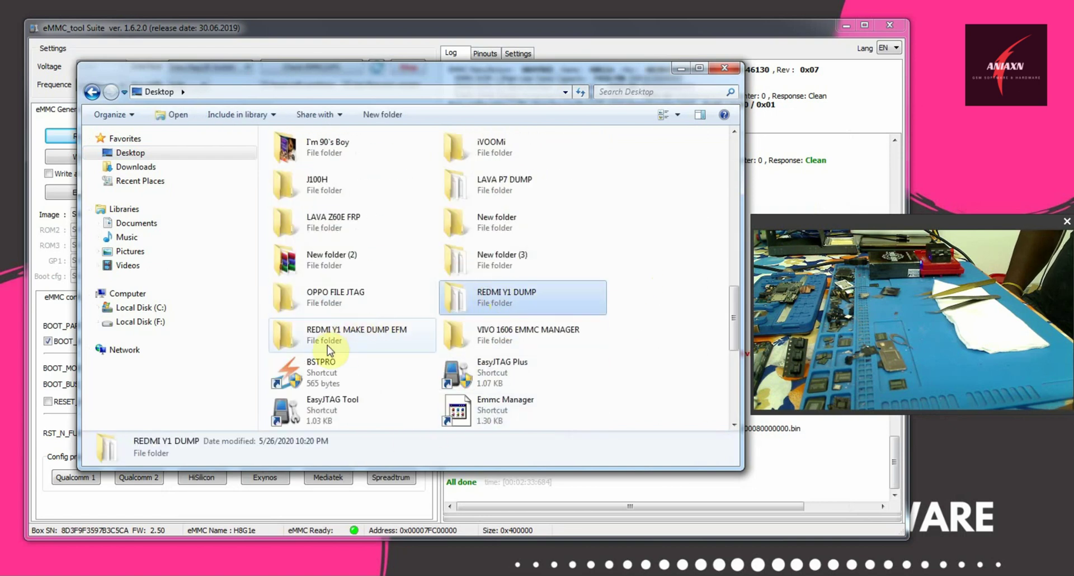
{"action": "double_click", "coordinate": [512, 190]}
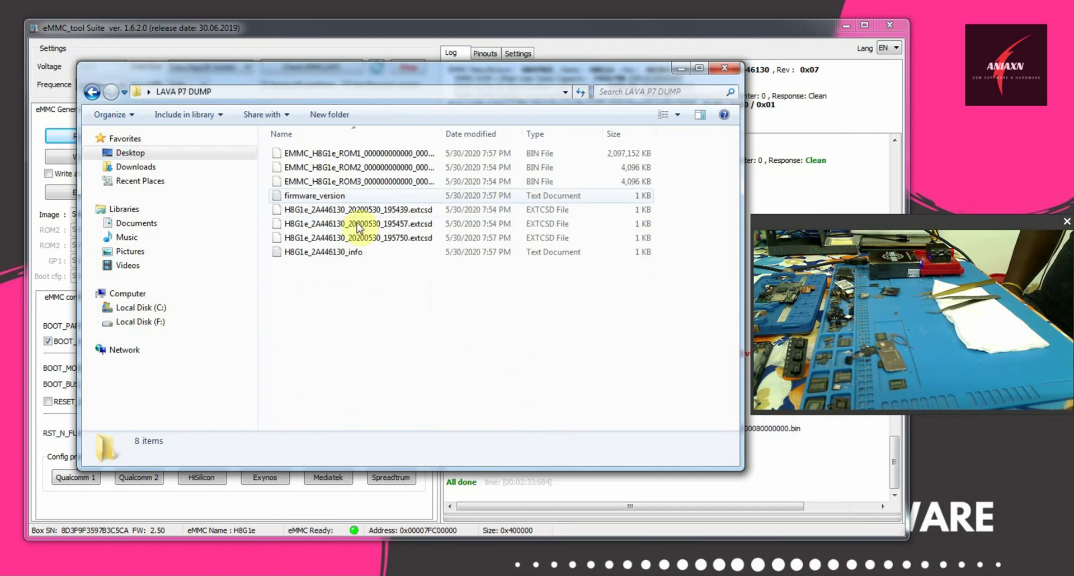
- Examine the eMMC info and firmware_version text files in the dump folder, and close them and the folder window
{"action": "double_click", "coordinate": [330, 253]}
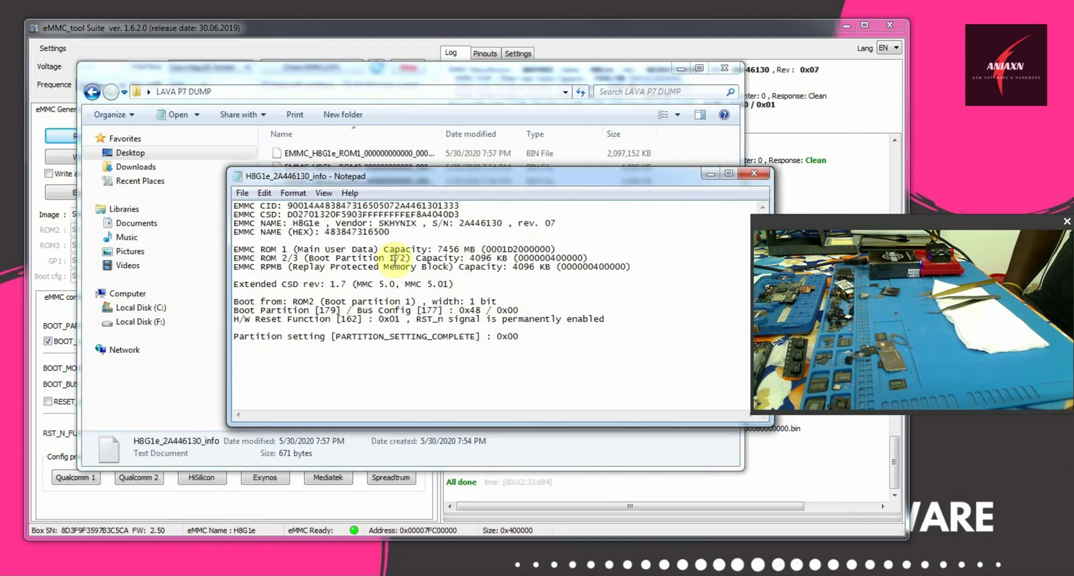
{"action": "left_click", "coordinate": [754, 173]}
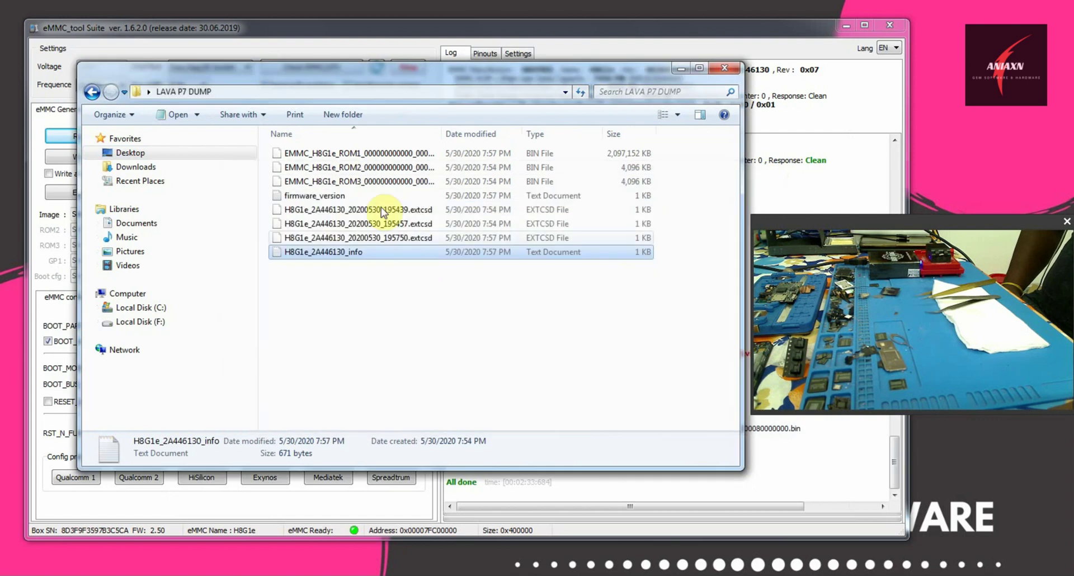
{"action": "double_click", "coordinate": [334, 196]}
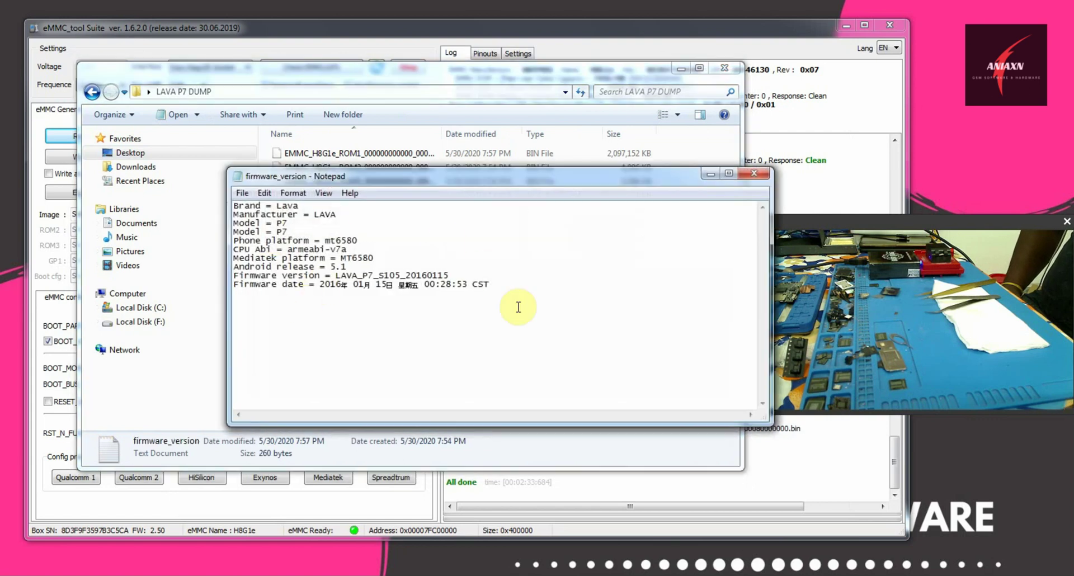
{"action": "left_click_drag", "start_coordinate": [511, 288], "coordinate": [191, 192]}
{"action": "left_click", "coordinate": [551, 328]}
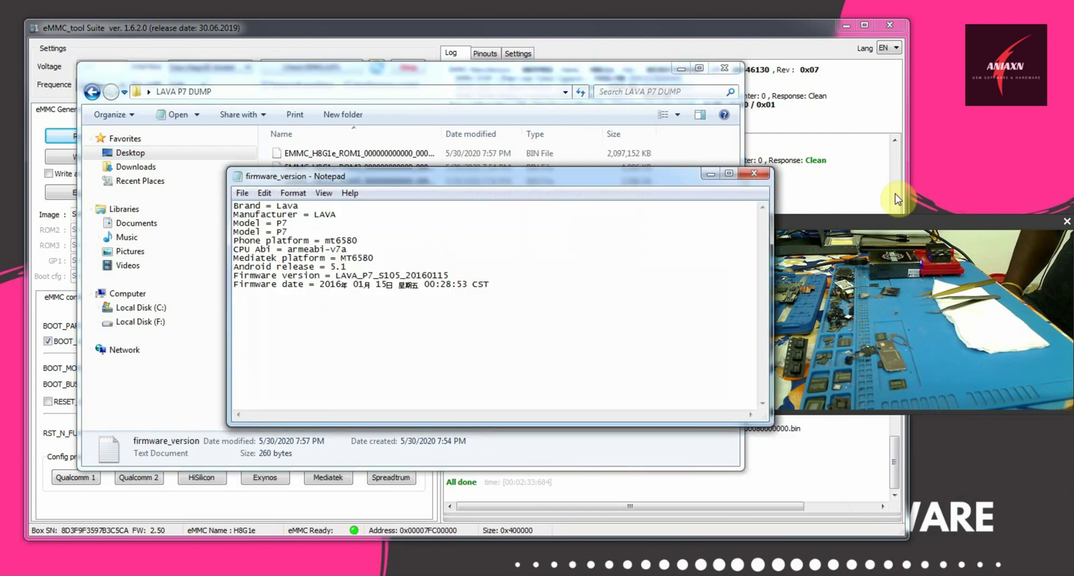
{"action": "left_click", "coordinate": [753, 173]}
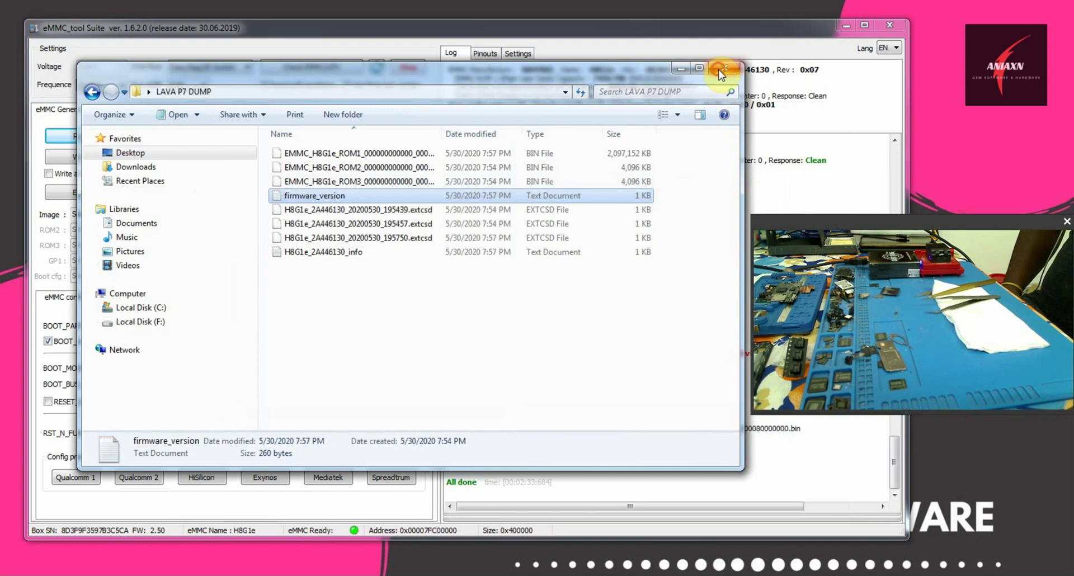
{"action": "left_click", "coordinate": [721, 71]}
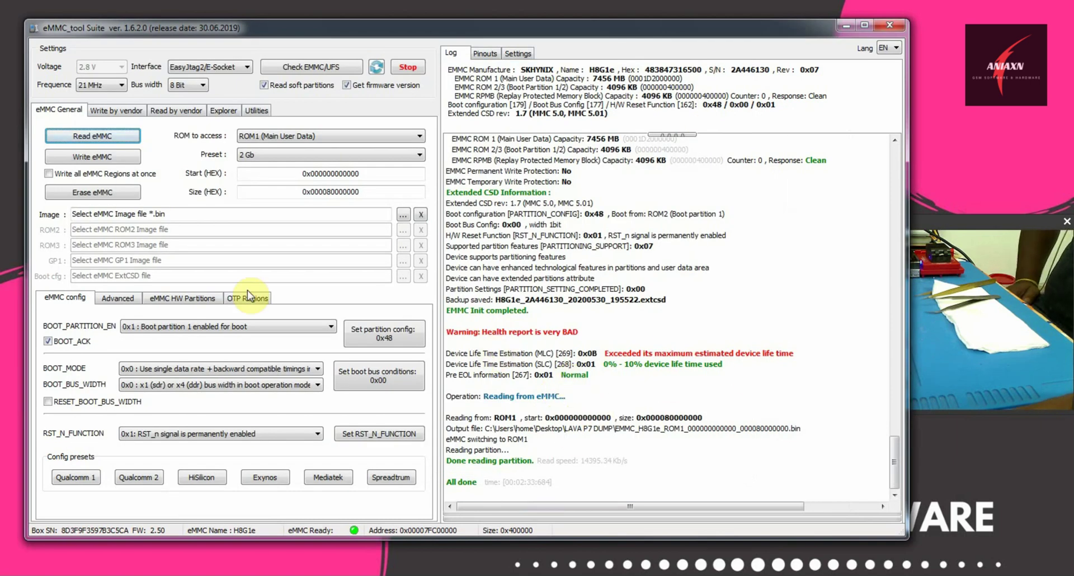
- Enable ENH for GP1 through GP4 in the eMMC hardware partitions and perform the final write, accepting the zero-size warning
{"action": "left_click", "coordinate": [118, 298]}
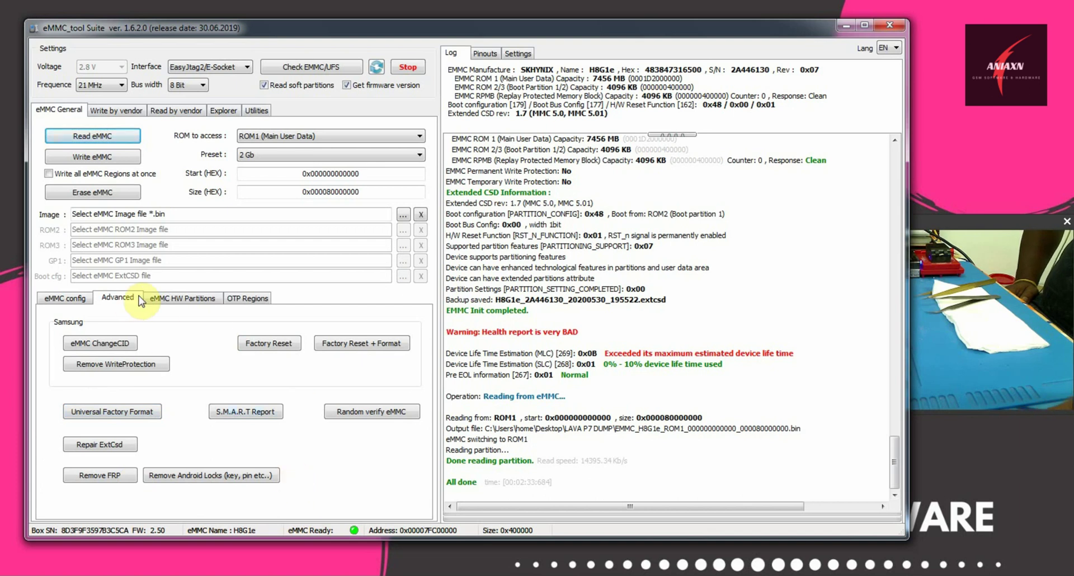
{"action": "left_click", "coordinate": [173, 298]}
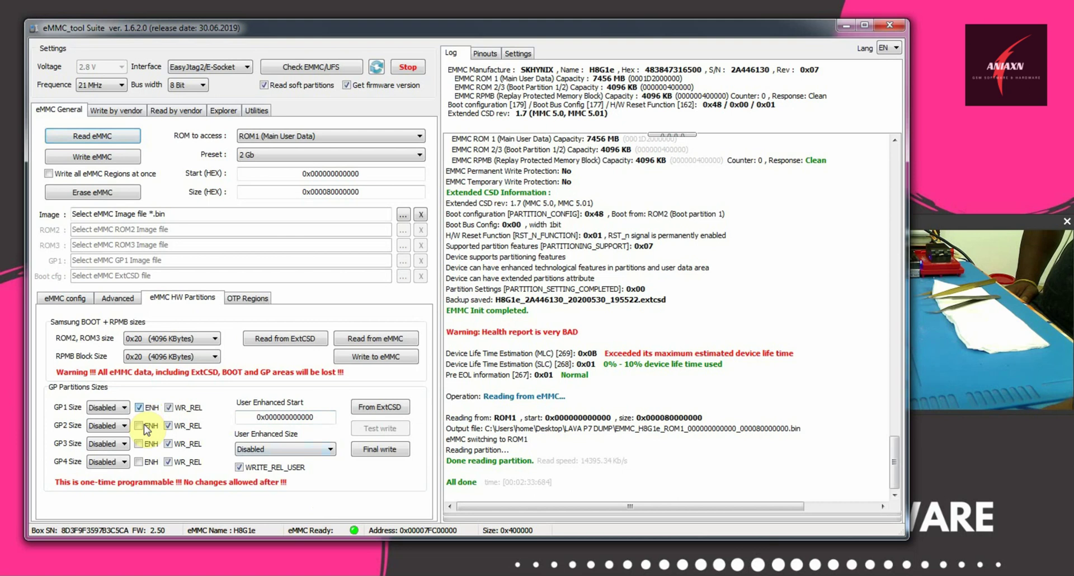
{"action": "left_click", "coordinate": [138, 463]}
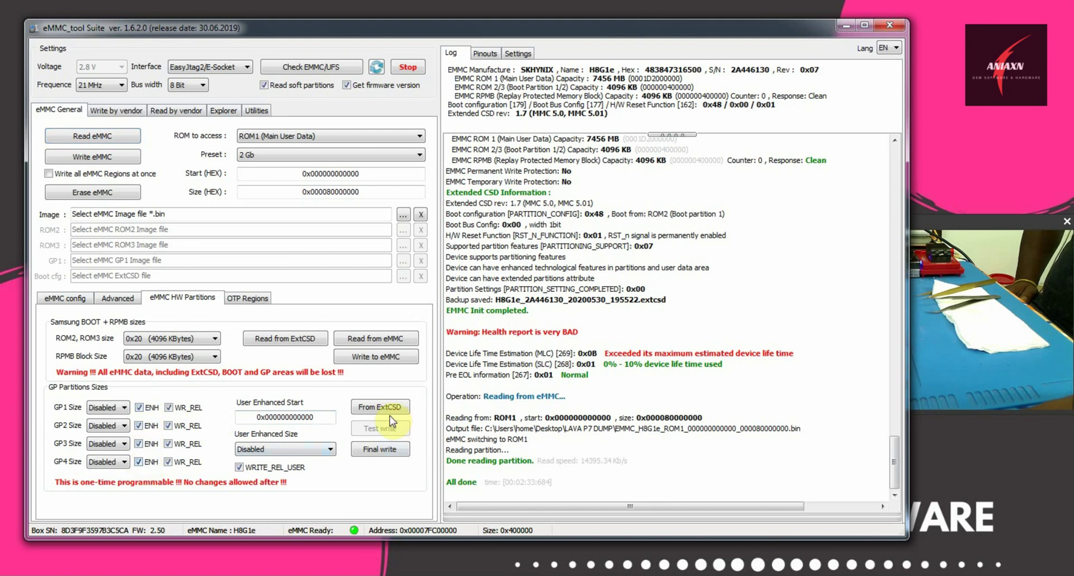
{"action": "left_click", "coordinate": [377, 450]}
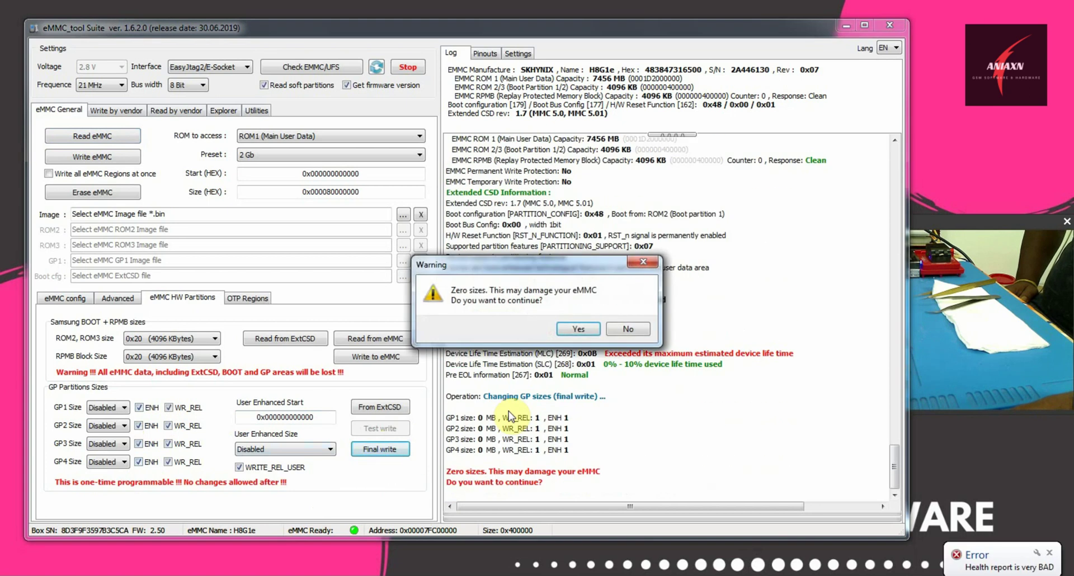
{"action": "left_click", "coordinate": [578, 330]}
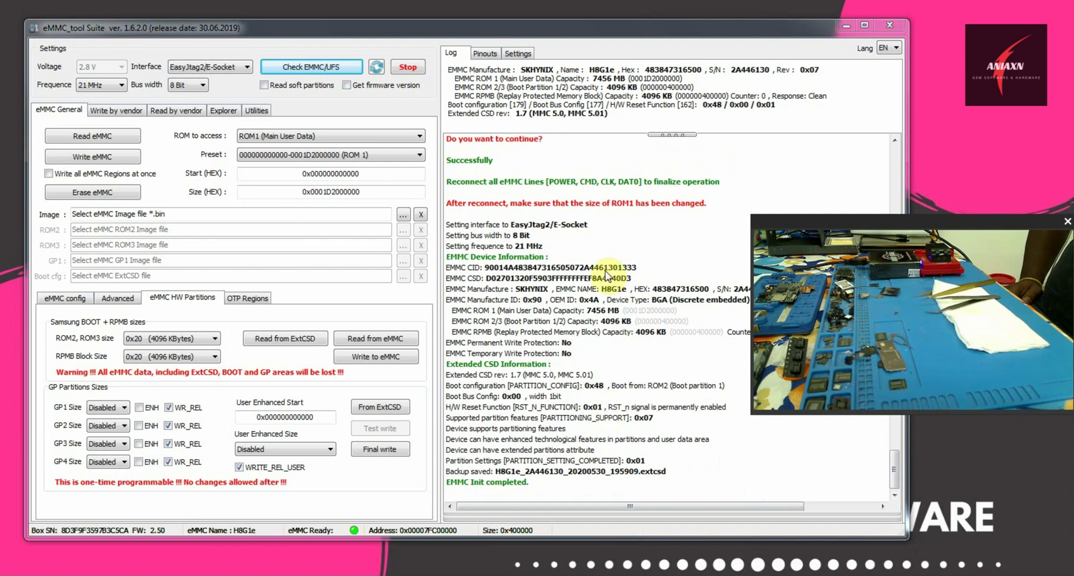
- Run the Universal Factory Format on the eMMC, accept its confirmation, and check the log result
{"action": "mouse_move", "coordinate": [611, 32]}
{"action": "left_mouse_down"}
{"action": "mouse_move", "coordinate": [572, 24]}
{"action": "mouse_move", "coordinate": [600, 29]}
{"action": "left_mouse_up"}
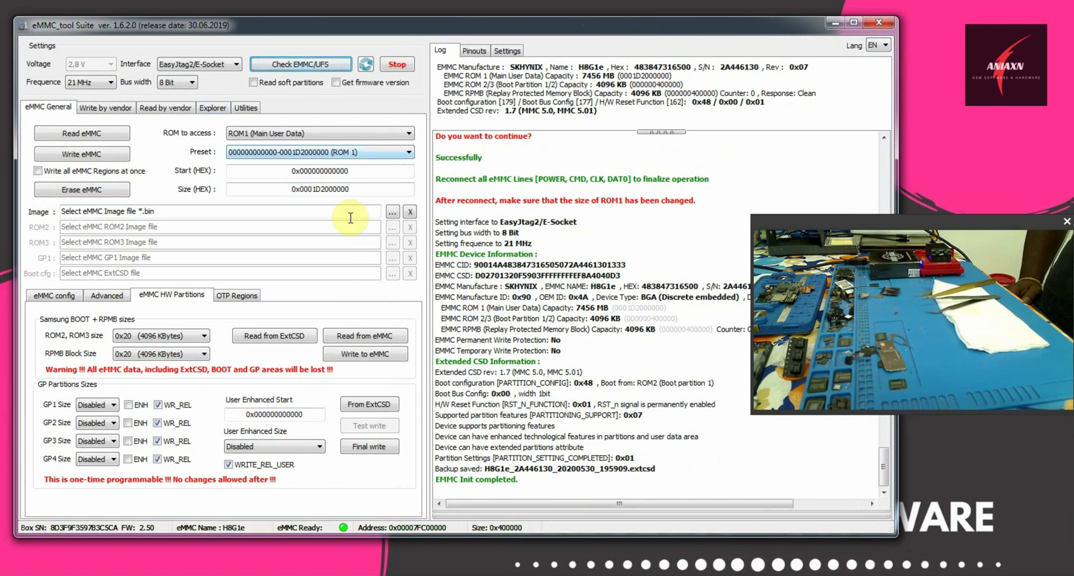
{"action": "left_click", "coordinate": [109, 296]}
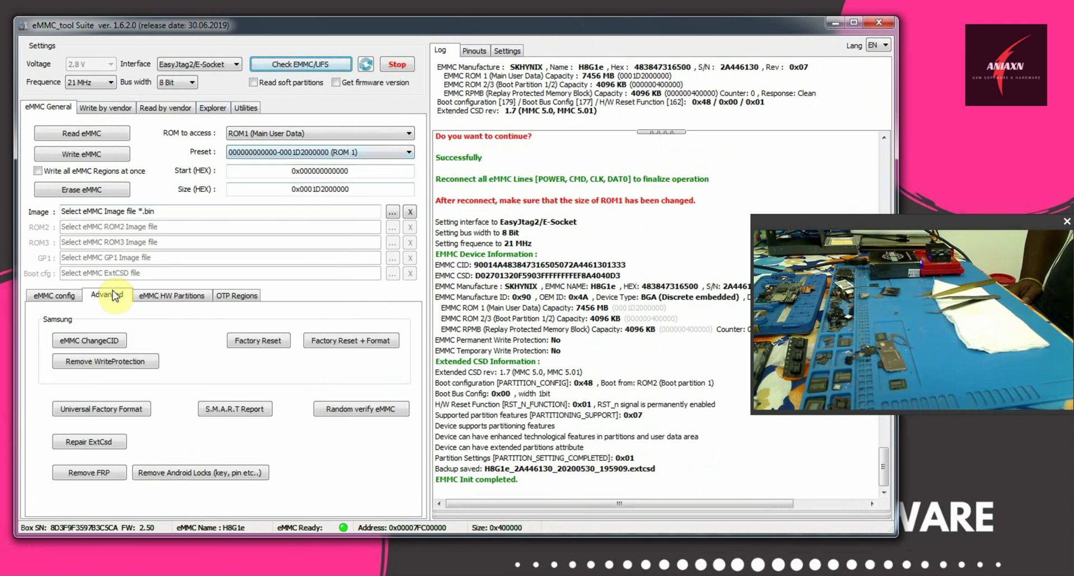
{"action": "left_click", "coordinate": [107, 411]}
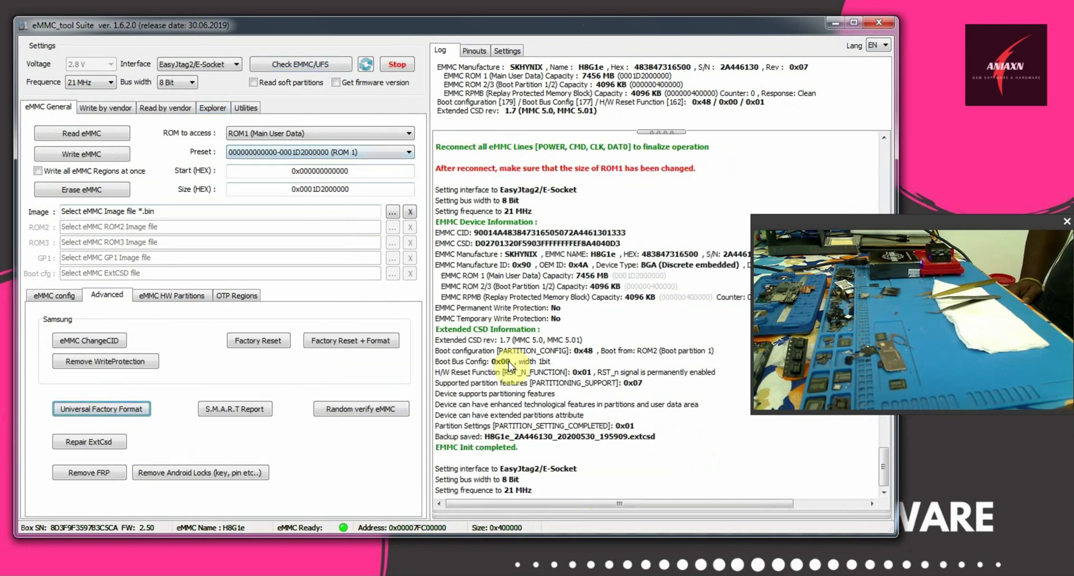
{"action": "left_click", "coordinate": [577, 331]}
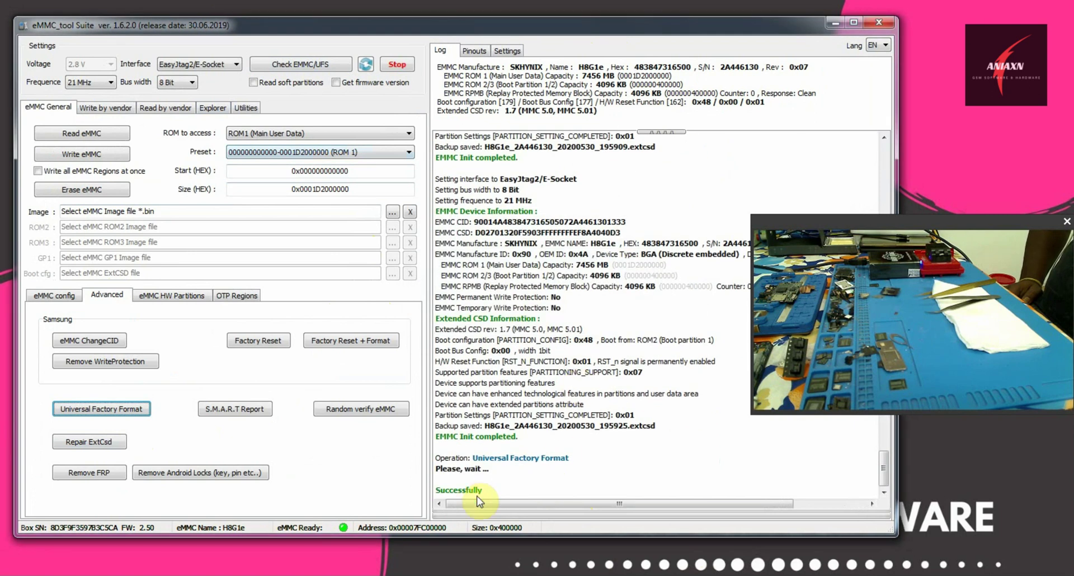
{"action": "left_click_drag", "start_coordinate": [537, 492], "coordinate": [428, 453]}
{"action": "left_click", "coordinate": [626, 414]}
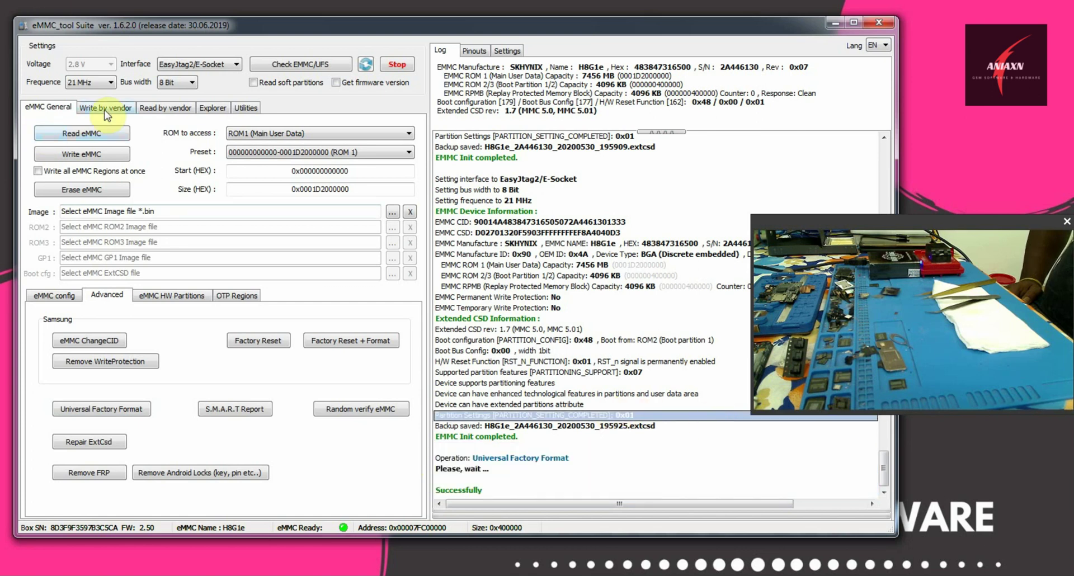
- Enable writing all eMMC regions at once, erase all ROMs, and check the erase entries in the log
{"action": "left_click", "coordinate": [347, 132]}
{"action": "left_click", "coordinate": [347, 132]}
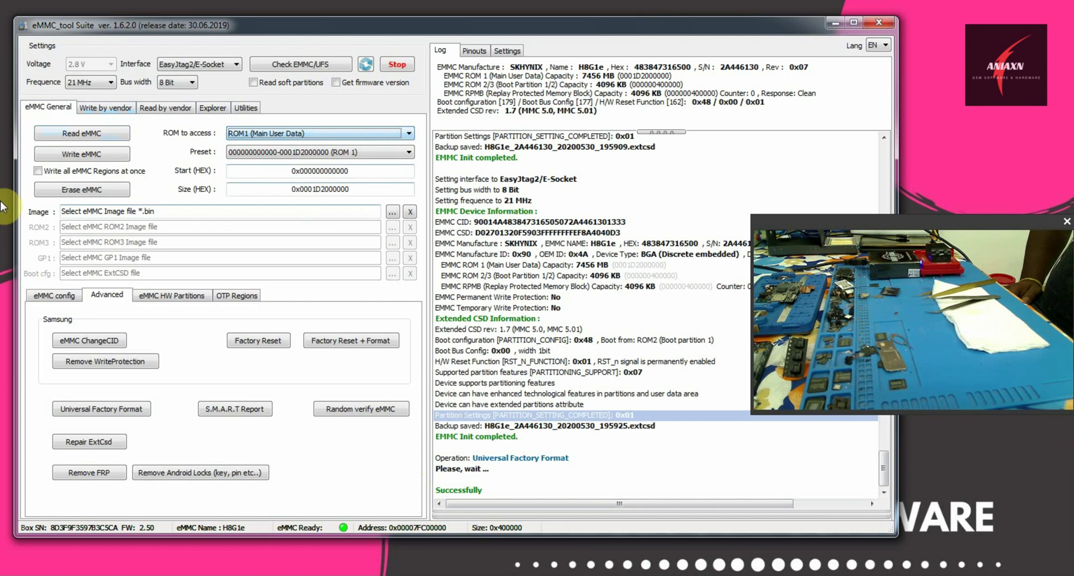
{"action": "left_click", "coordinate": [37, 171]}
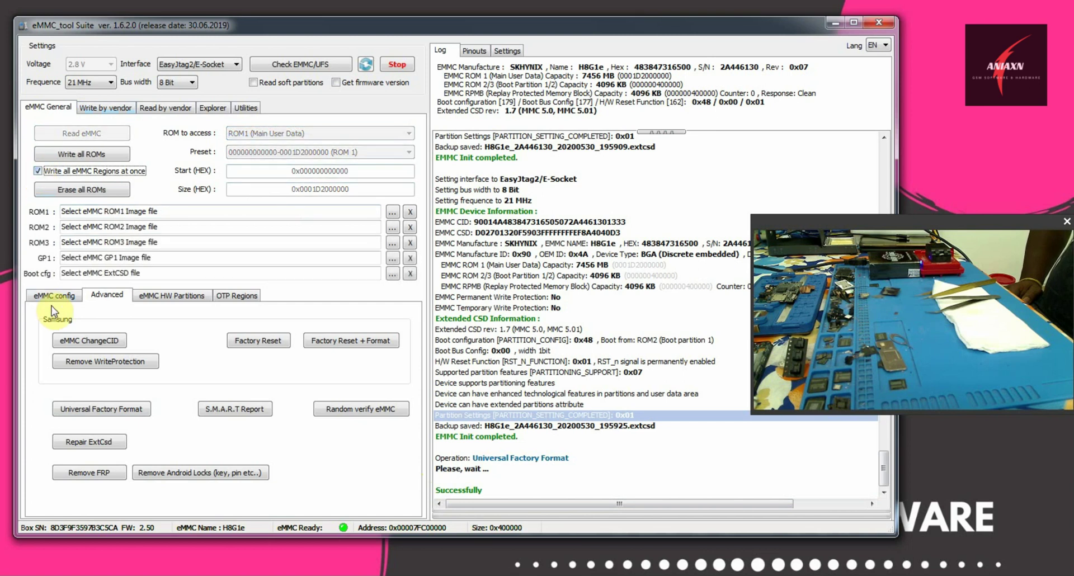
{"action": "left_click", "coordinate": [83, 191]}
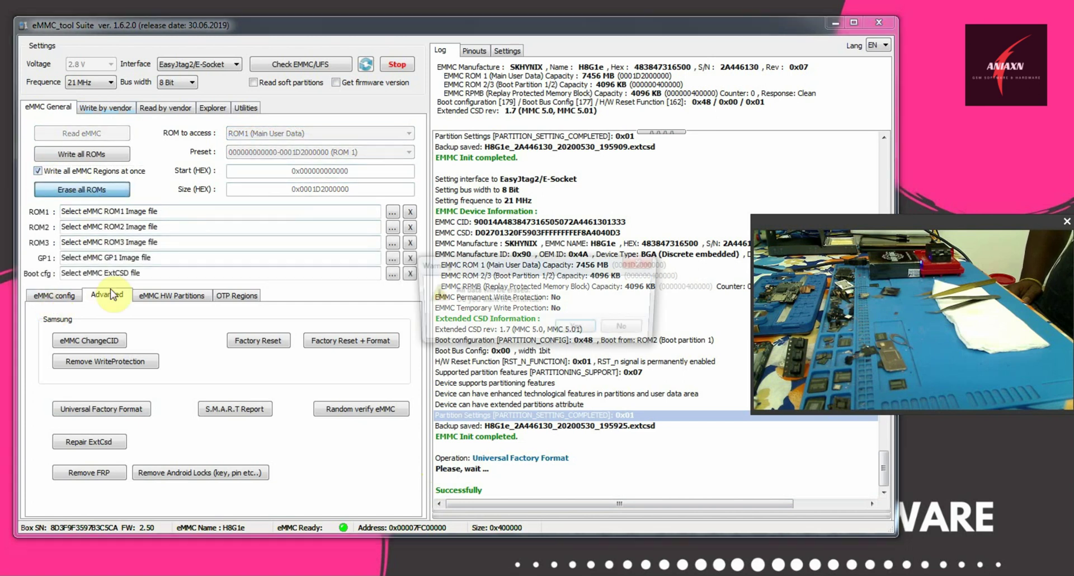
{"action": "left_click", "coordinate": [573, 330]}
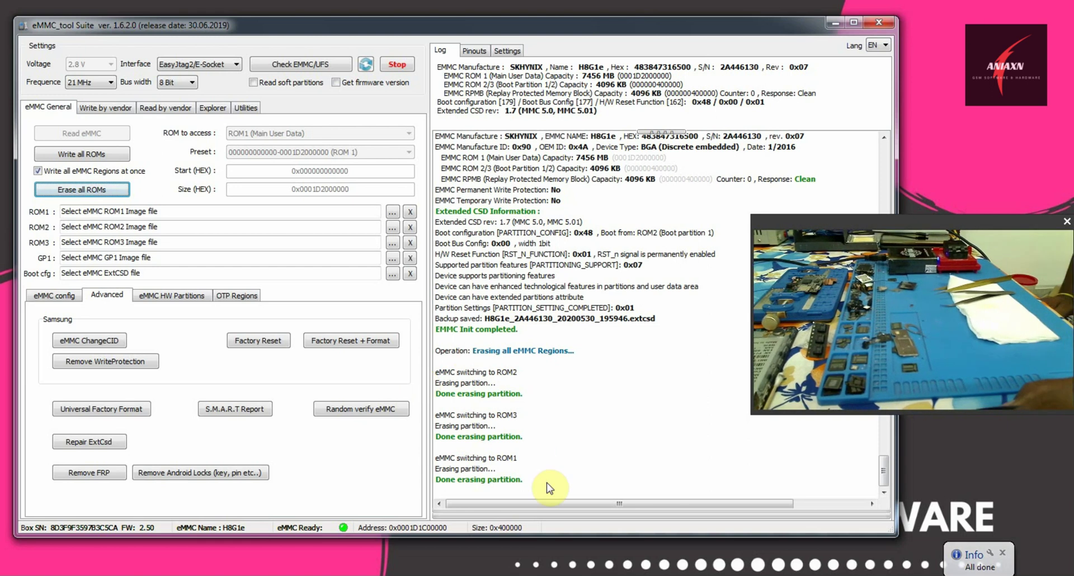
{"action": "mouse_move", "coordinate": [551, 485]}
{"action": "left_mouse_down"}
{"action": "mouse_move", "coordinate": [454, 393]}
{"action": "mouse_move", "coordinate": [472, 353]}
{"action": "mouse_move", "coordinate": [636, 343]}
{"action": "left_mouse_up"}
{"action": "left_click", "coordinate": [635, 340]}
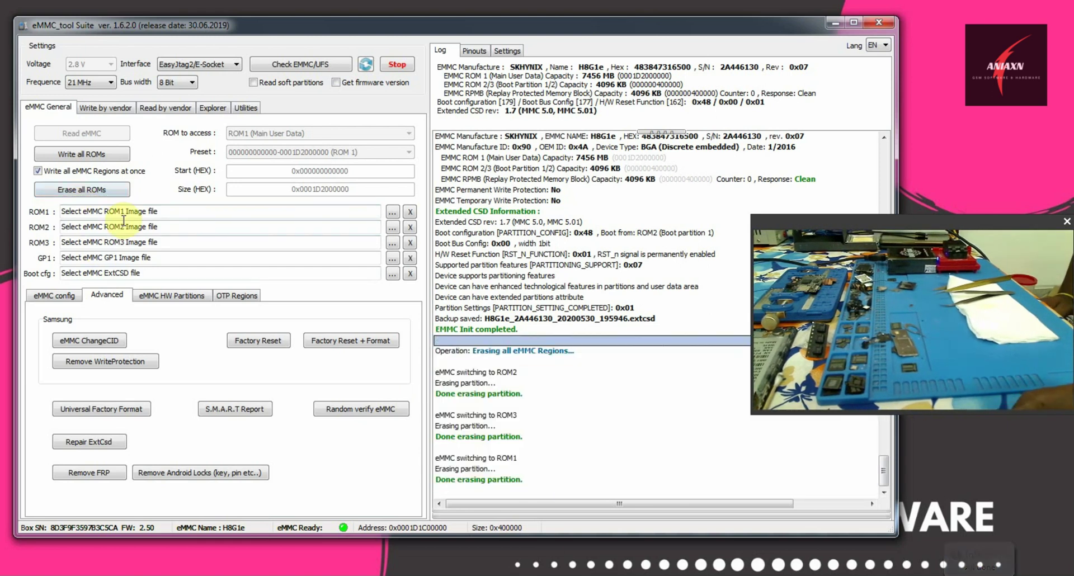
{"action": "left_click", "coordinate": [394, 213]}
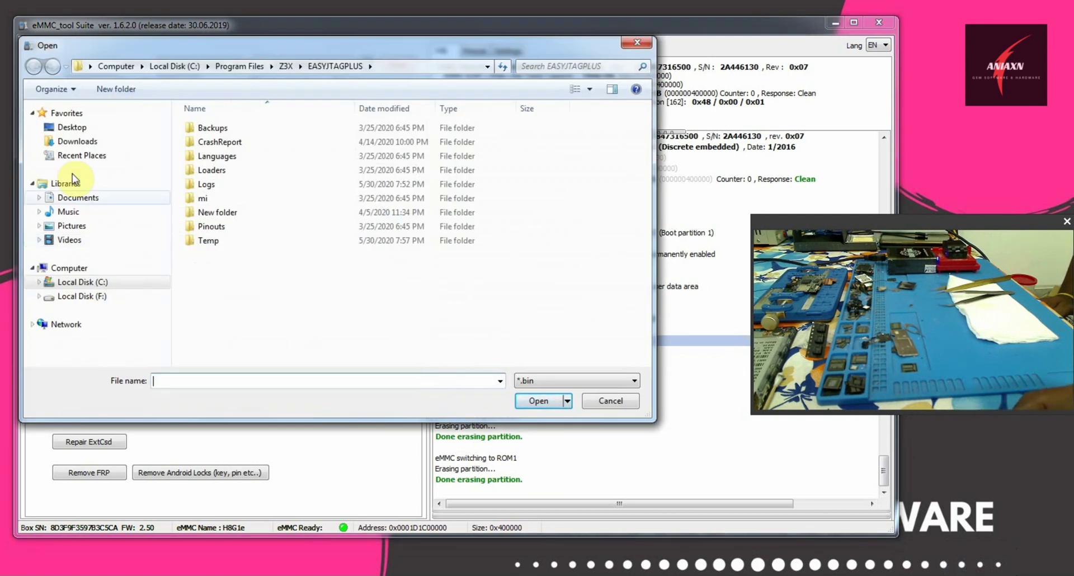
{"action": "left_click", "coordinate": [76, 129]}
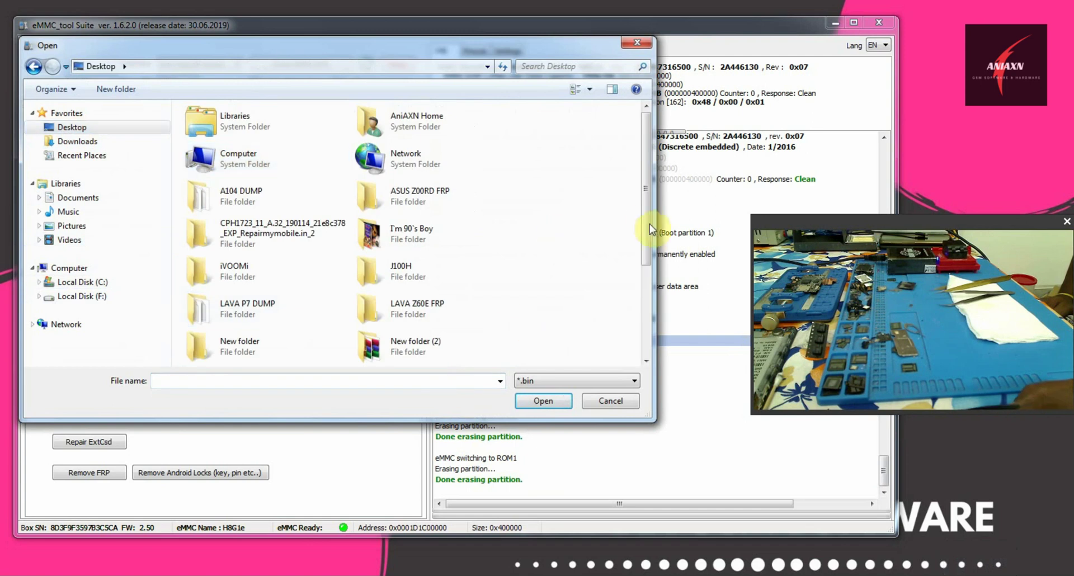
{"action": "left_click_drag", "start_coordinate": [647, 223], "coordinate": [646, 305]}
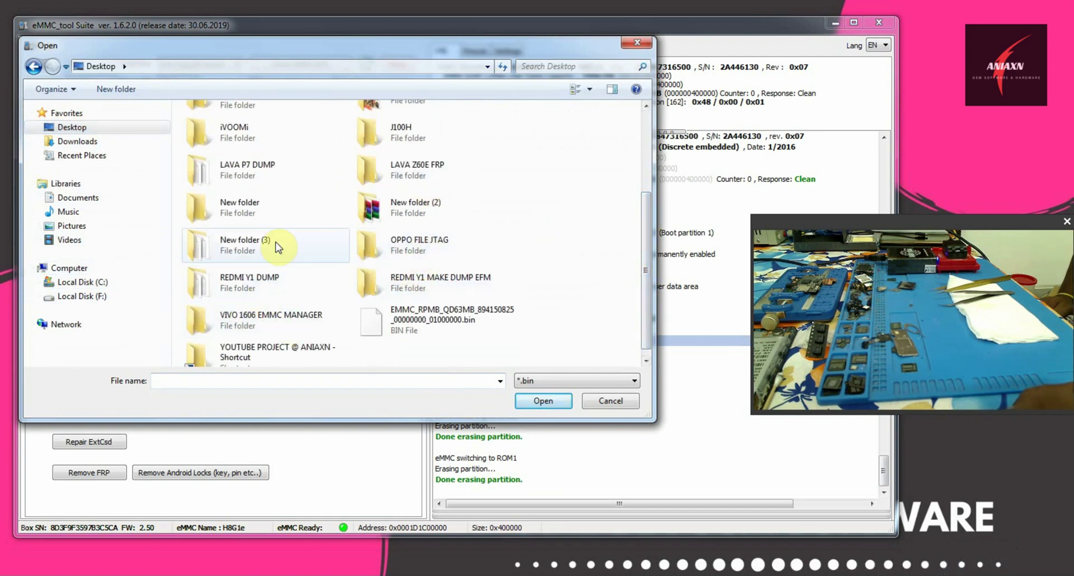
{"action": "scroll", "coordinate": [277, 230], "scroll_direction": "up", "scroll_amount": 3}
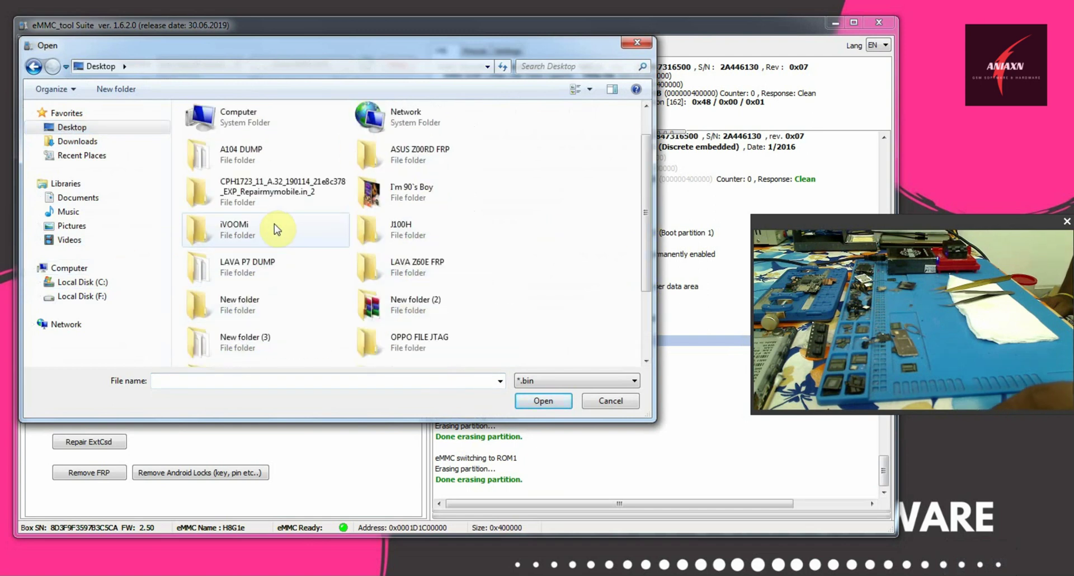
{"action": "double_click", "coordinate": [275, 263]}
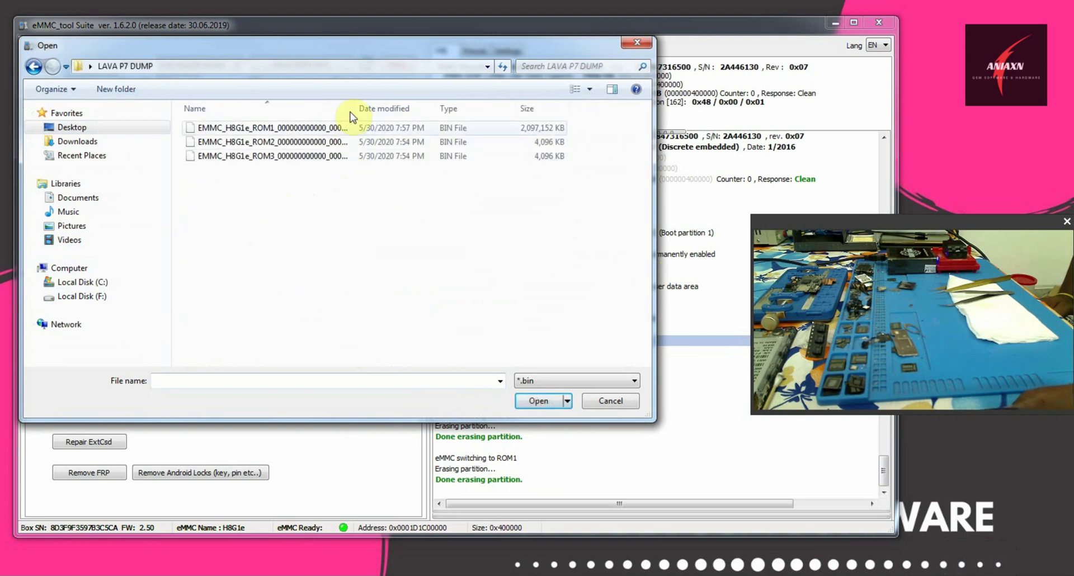
{"action": "double_click", "coordinate": [309, 128]}
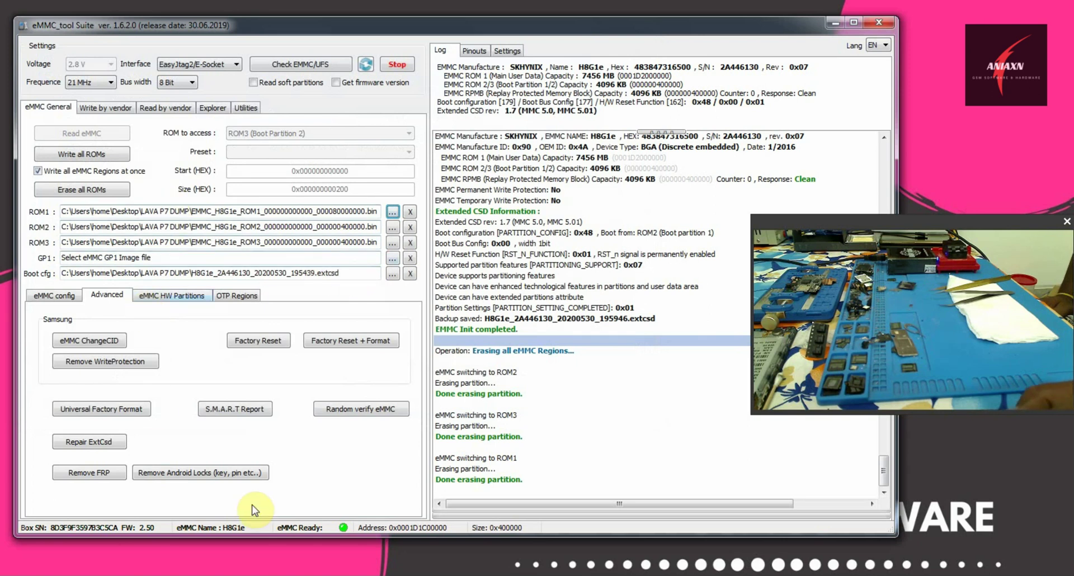
{"action": "left_click", "coordinate": [37, 302]}
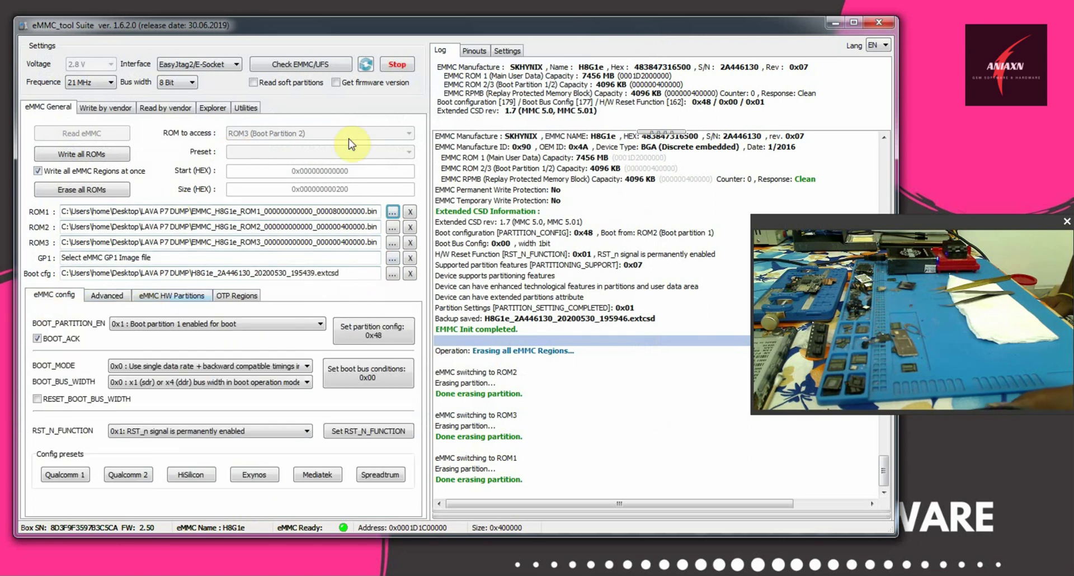
{"action": "left_click", "coordinate": [82, 153]}
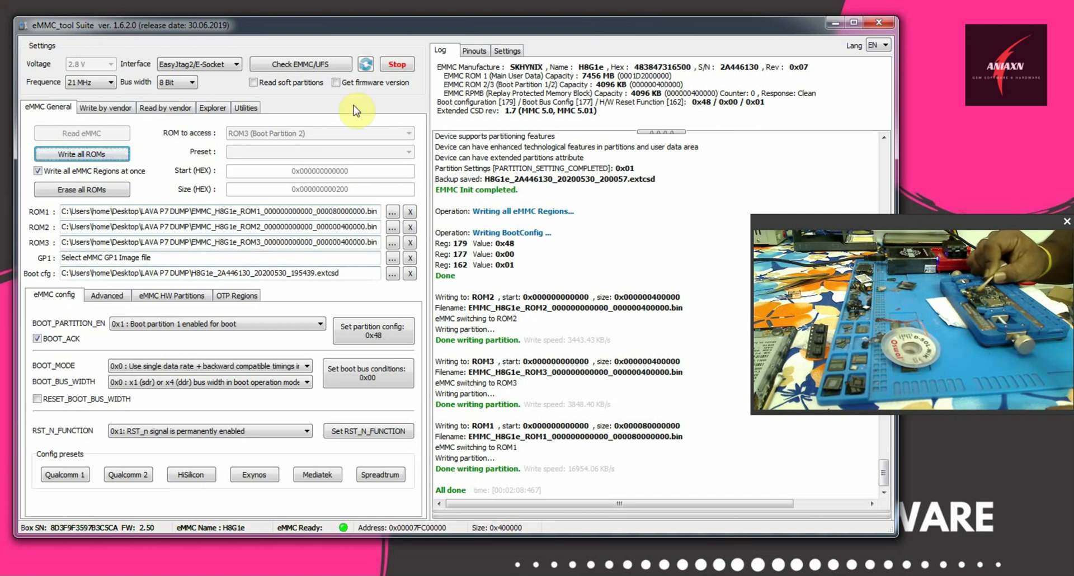
- Enable reading soft partitions and getting the firmware version, and check the eMMC again
{"action": "left_click", "coordinate": [290, 84]}
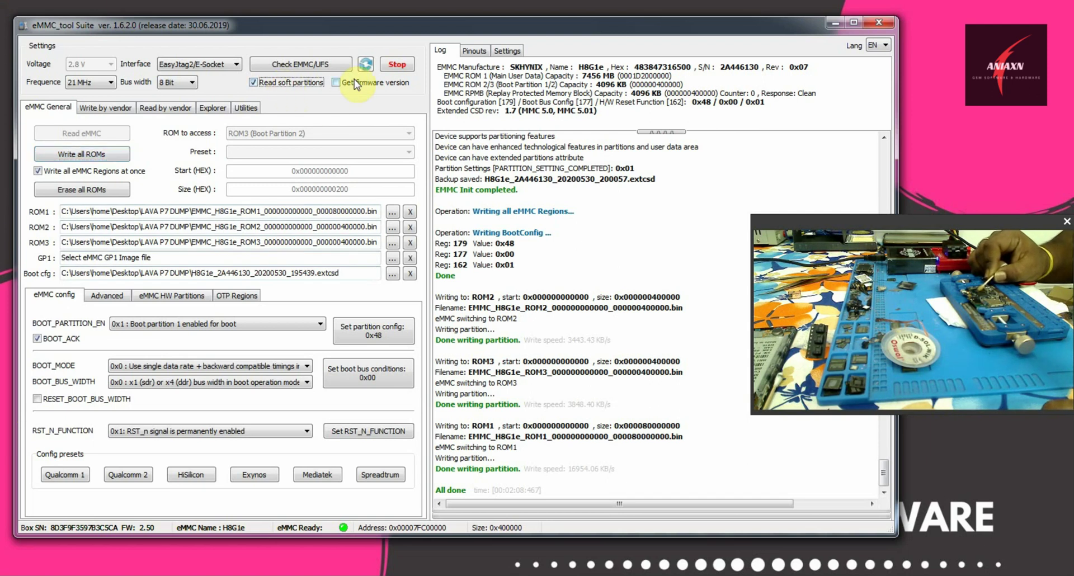
{"action": "left_click", "coordinate": [354, 82]}
{"action": "left_click", "coordinate": [314, 66]}
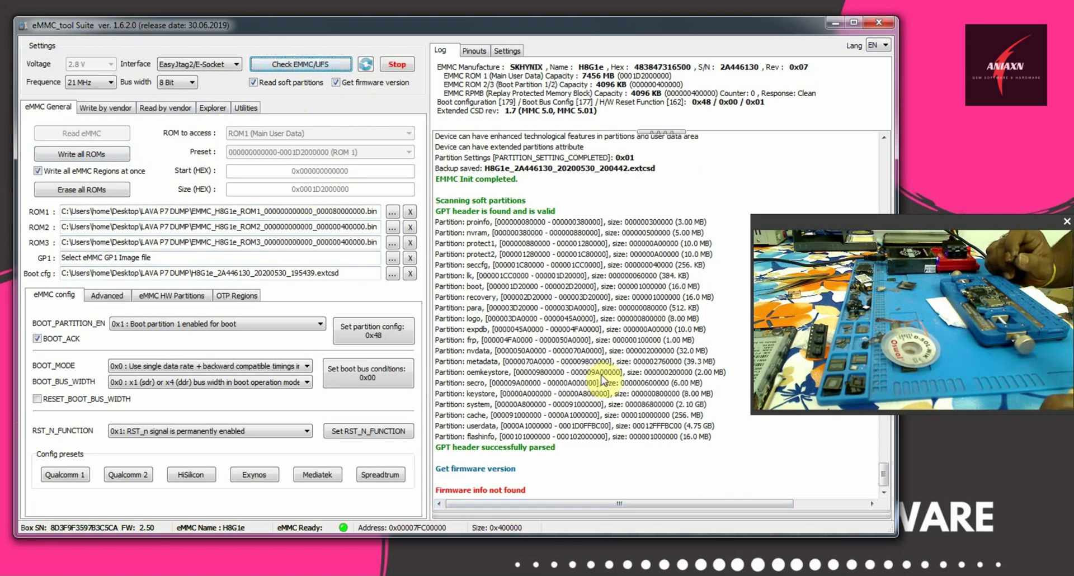
{"action": "mouse_move", "coordinate": [888, 481]}
{"action": "left_mouse_down"}
{"action": "mouse_move", "coordinate": [893, 441]}
{"action": "mouse_move", "coordinate": [889, 481]}
{"action": "left_mouse_up"}
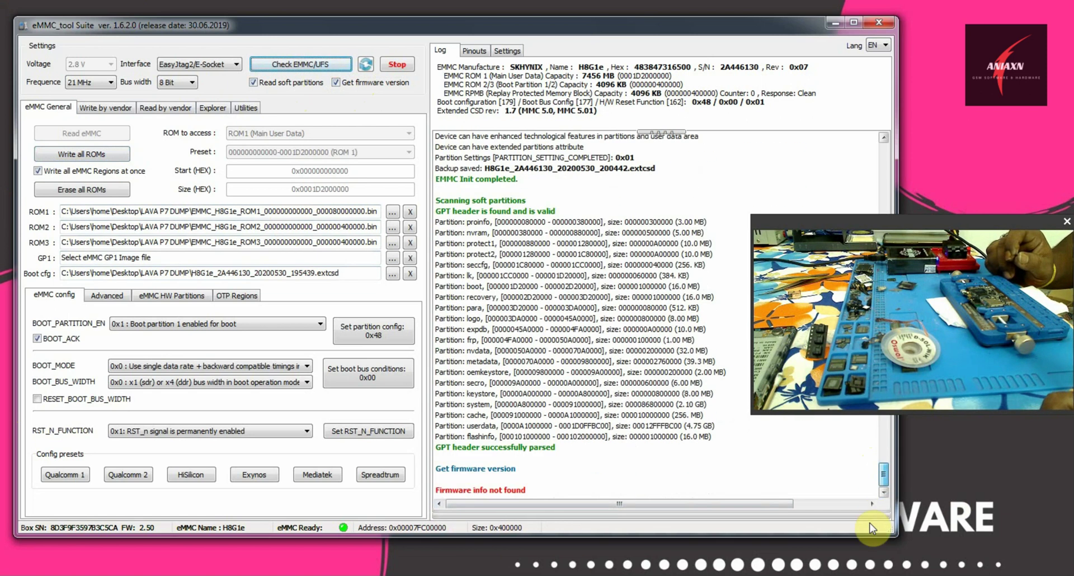
- Set up a write by vendor for MediaTek and load MT6580_Android_scatter.txt from LAVA_P7_S110_20160517 in the Desktop's New folder (2)
{"action": "left_click", "coordinate": [99, 109]}
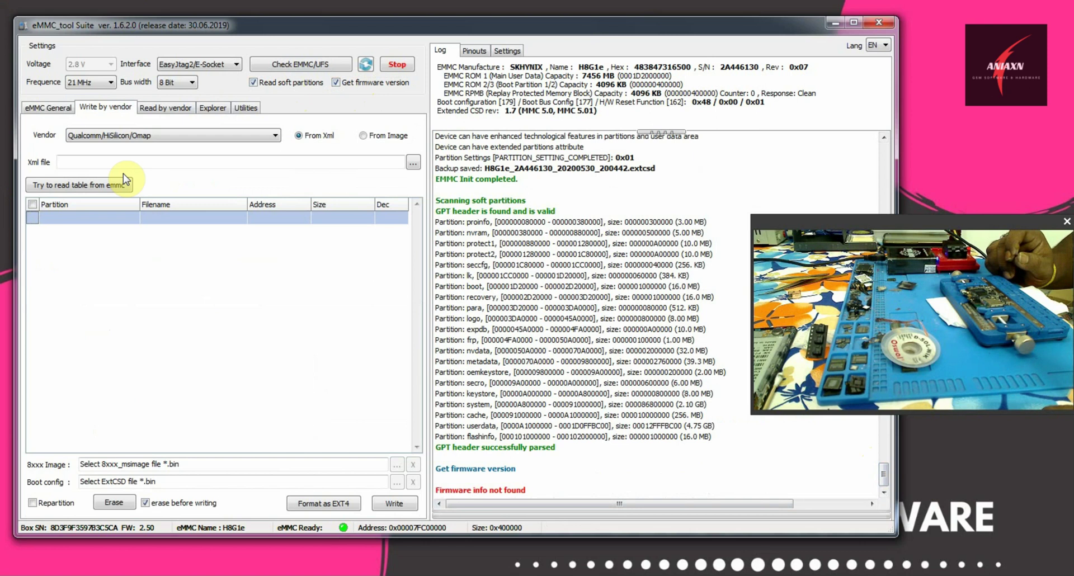
{"action": "left_click", "coordinate": [140, 145]}
{"action": "left_click", "coordinate": [93, 168]}
{"action": "left_click", "coordinate": [72, 127]}
{"action": "scroll", "coordinate": [650, 196], "scroll_direction": "down", "scroll_amount": 2}
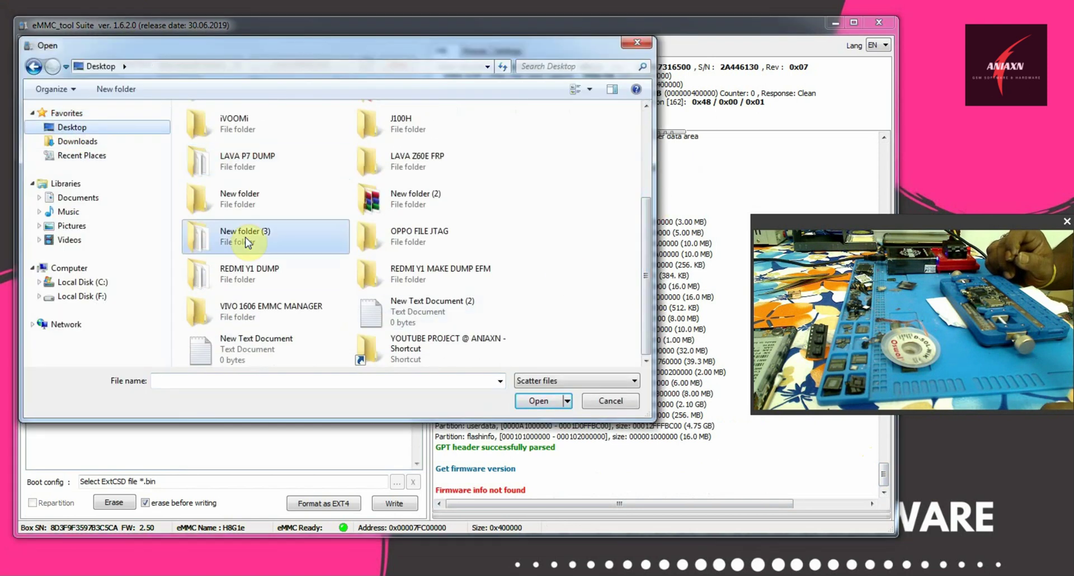
{"action": "scroll", "coordinate": [242, 240], "scroll_direction": "up", "scroll_amount": 1}
{"action": "double_click", "coordinate": [240, 352]}
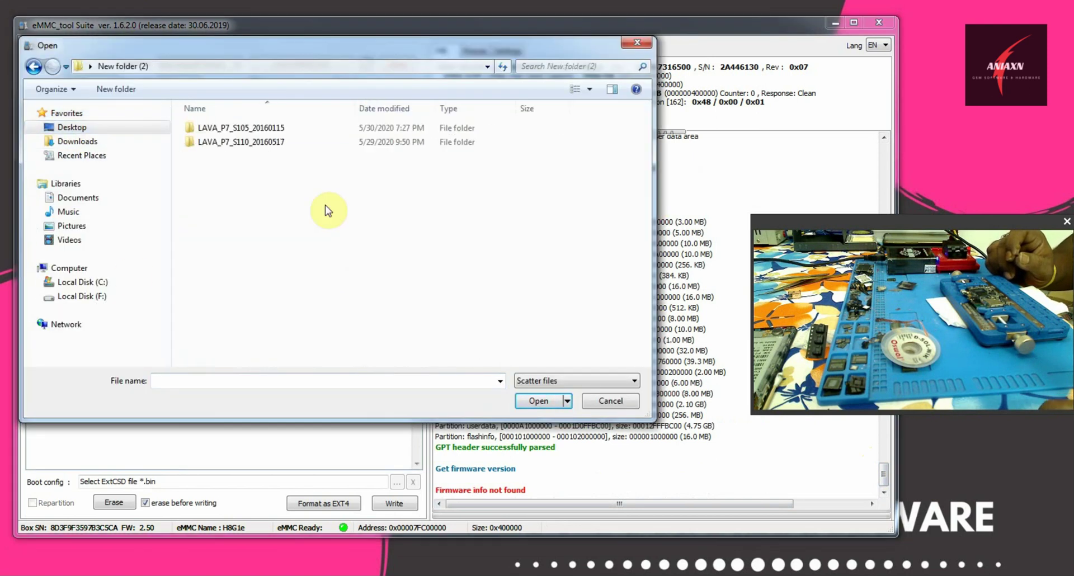
{"action": "double_click", "coordinate": [246, 143]}
{"action": "double_click", "coordinate": [218, 155]}
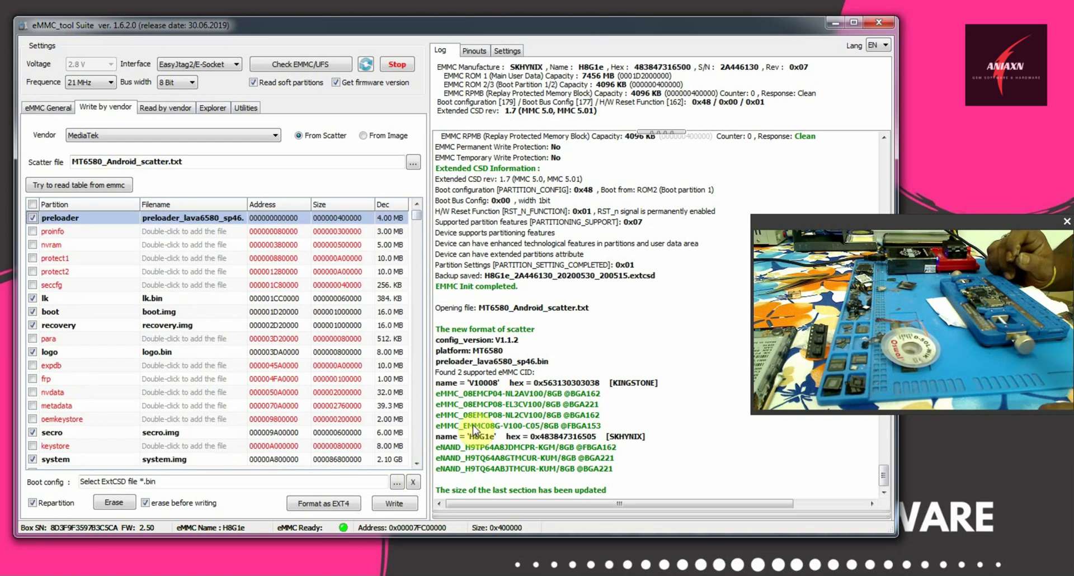
- Turn off Repartition, write the scatter firmware's selected partitions to the eMMC, and check the write log
{"action": "left_click", "coordinate": [32, 502]}
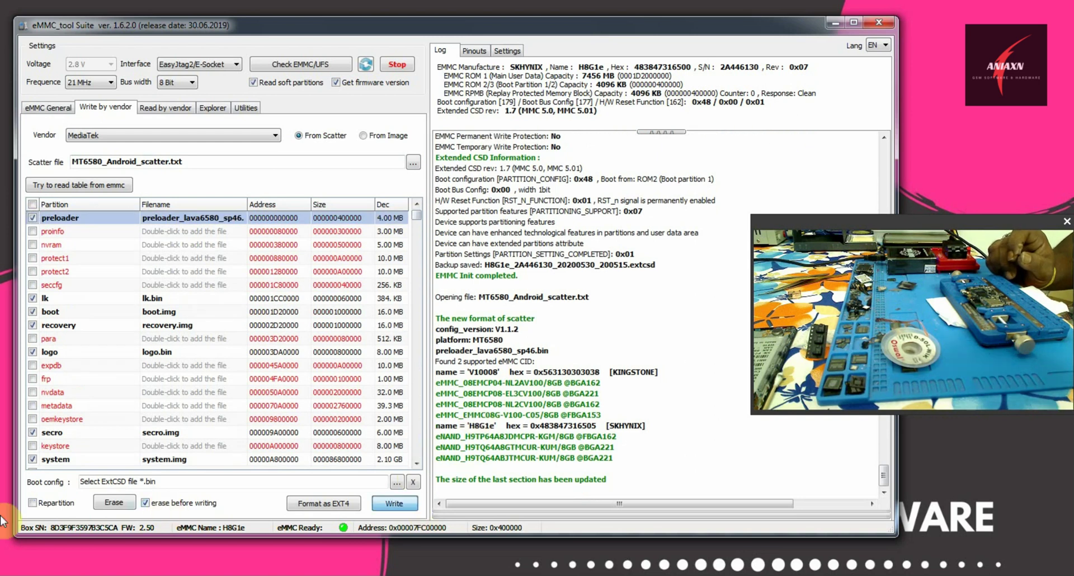
{"action": "key", "text": "Return"}
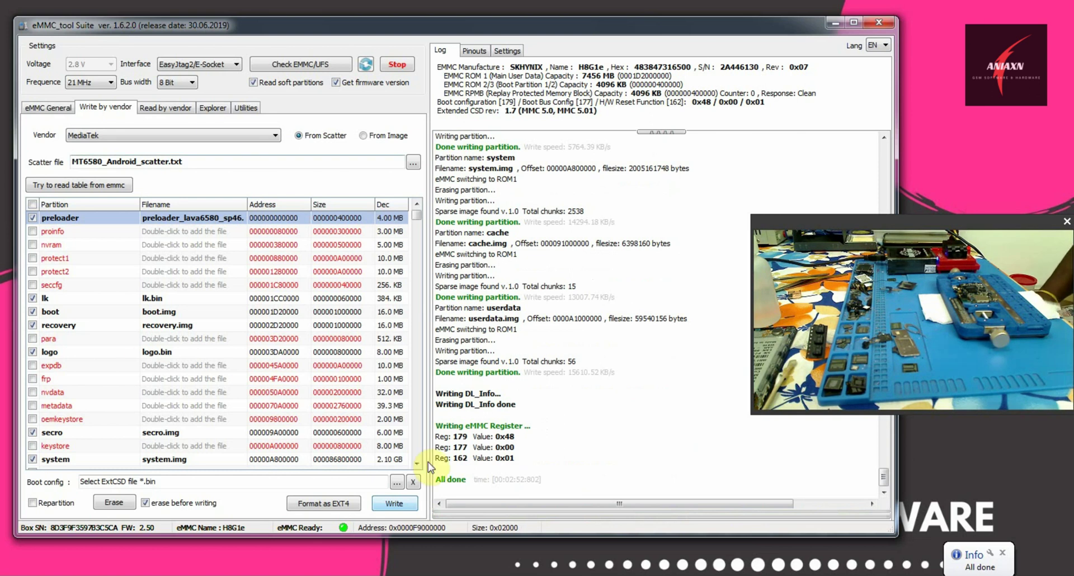
{"action": "left_click_drag", "start_coordinate": [563, 484], "coordinate": [439, 384]}
{"action": "left_click", "coordinate": [643, 372]}
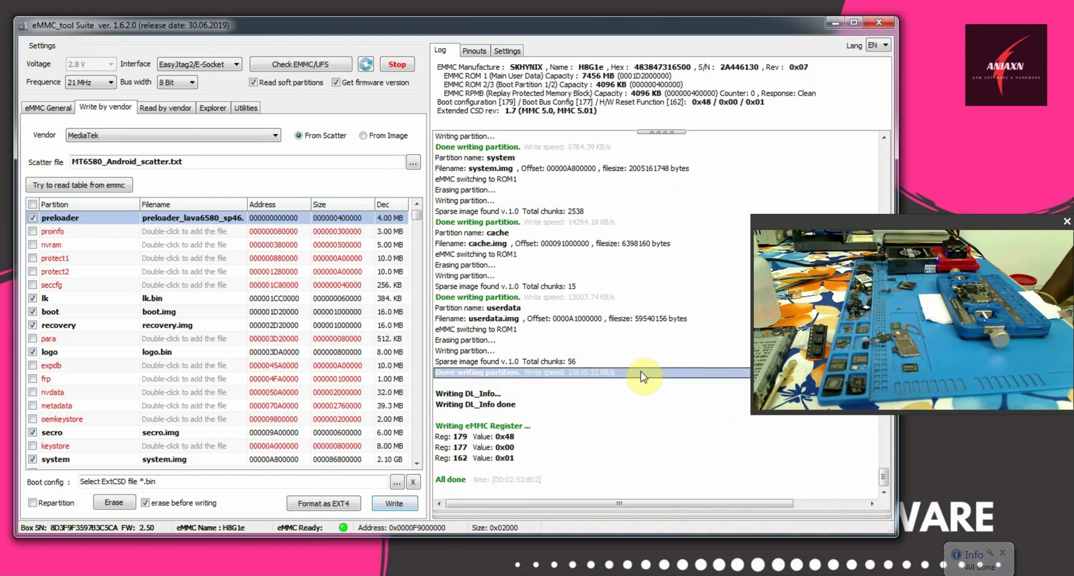
- Check the eMMC again and review the partition list and firmware version details in the log
{"action": "left_click", "coordinate": [301, 62]}
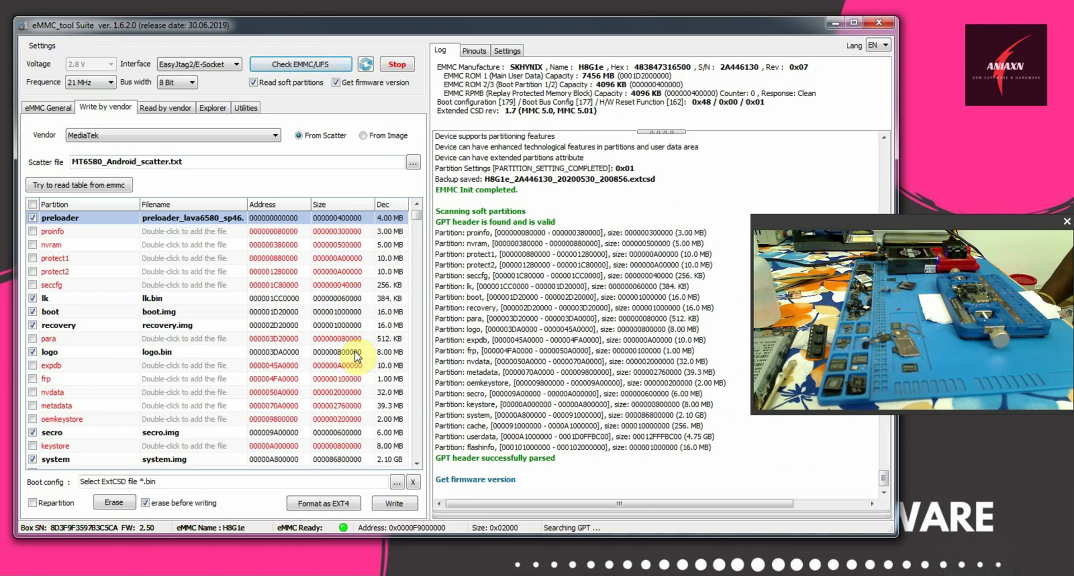
{"action": "left_click_drag", "start_coordinate": [638, 492], "coordinate": [439, 398]}
{"action": "left_click", "coordinate": [580, 371]}
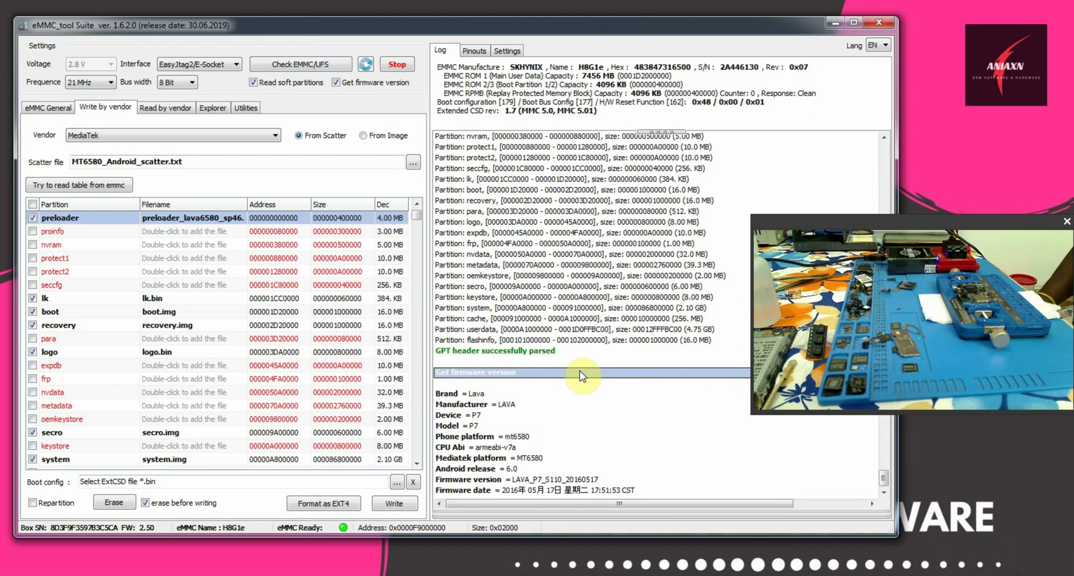
- Examine the eMMC check log, from the initialization details through the scanned soft partitions and GPT header entries
{"action": "scroll", "coordinate": [643, 421], "scroll_direction": "up", "scroll_amount": 6}
{"action": "scroll", "coordinate": [643, 421], "scroll_direction": "down", "scroll_amount": 2}
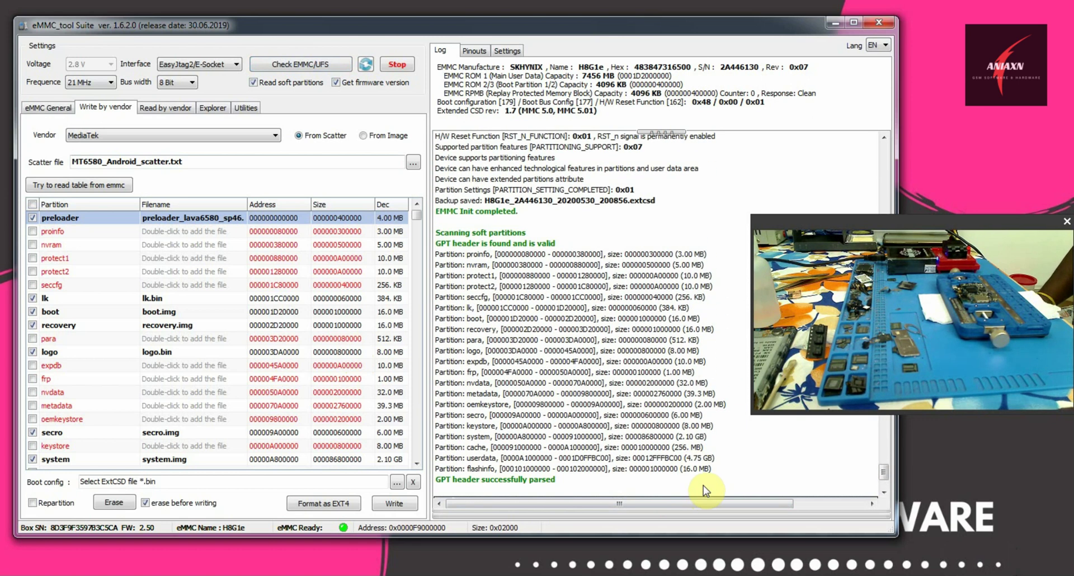
{"action": "left_click_drag", "start_coordinate": [703, 485], "coordinate": [498, 238]}
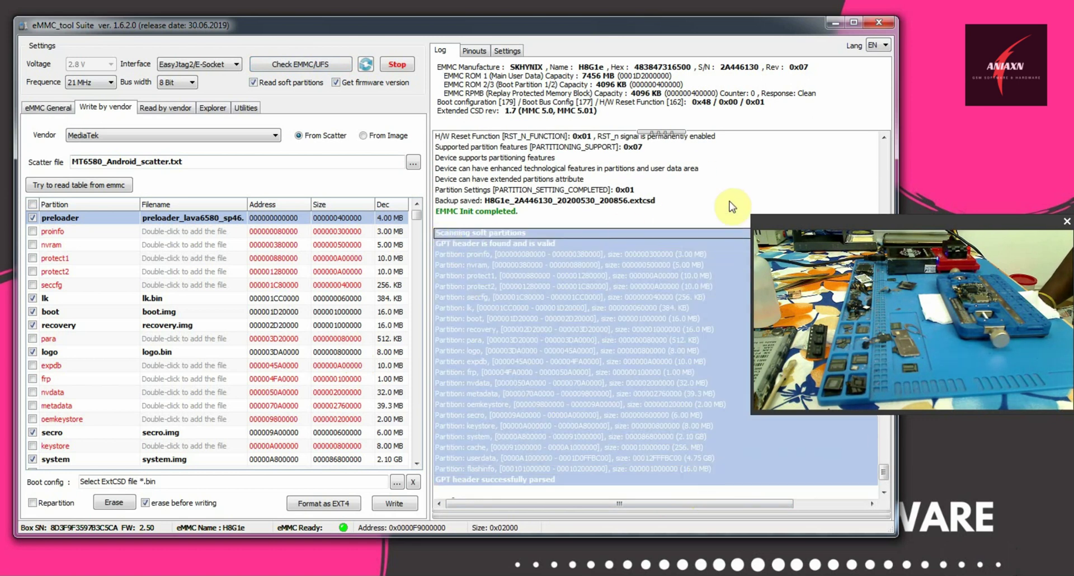
{"action": "left_click", "coordinate": [498, 238]}
{"action": "scroll", "coordinate": [643, 363], "scroll_direction": "up", "scroll_amount": 4}
{"action": "left_click_drag", "start_coordinate": [699, 330], "coordinate": [413, 161]}
{"action": "left_click", "coordinate": [790, 443]}
{"action": "scroll", "coordinate": [643, 373], "scroll_direction": "down", "scroll_amount": 8}
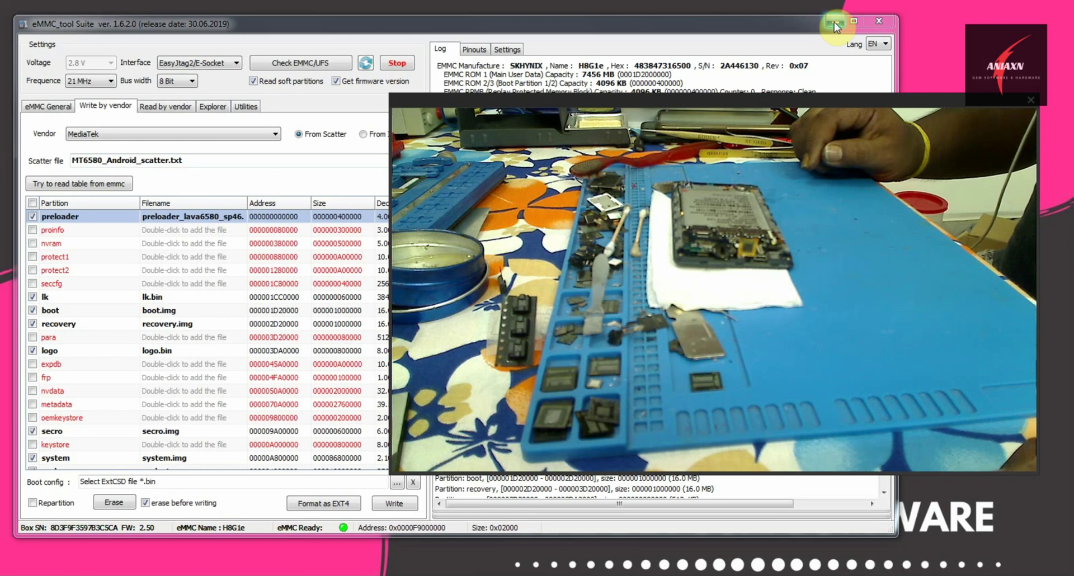
- Minimize the eMMC tool, switch to Chinese Miracle II's MTK module, and arrange the windows so its flash settings are uncovered
{"action": "left_click", "coordinate": [835, 21]}
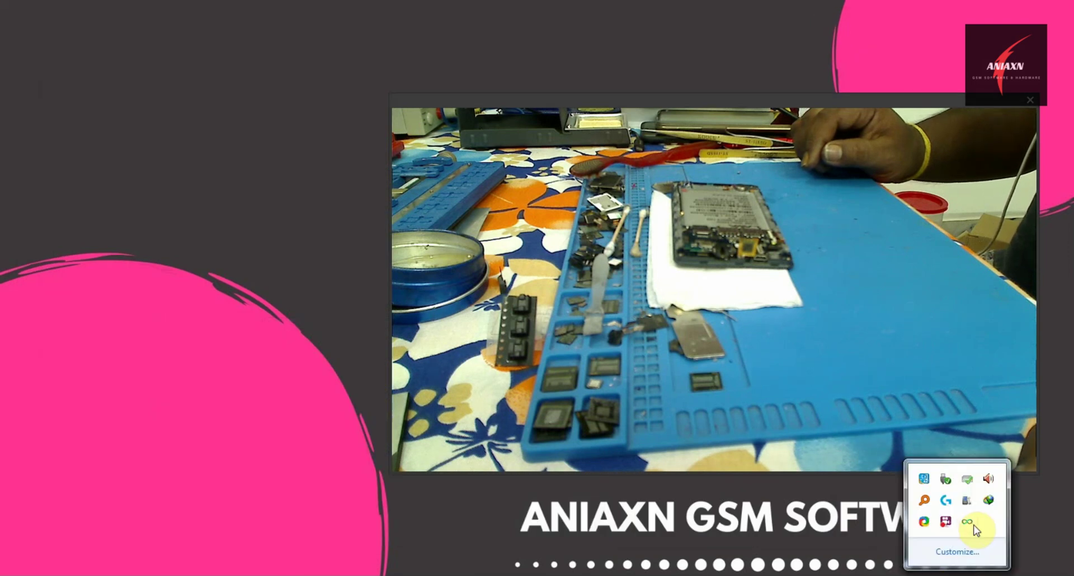
{"action": "left_click", "coordinate": [967, 501]}
{"action": "left_click_drag", "start_coordinate": [347, 130], "coordinate": [209, 39]}
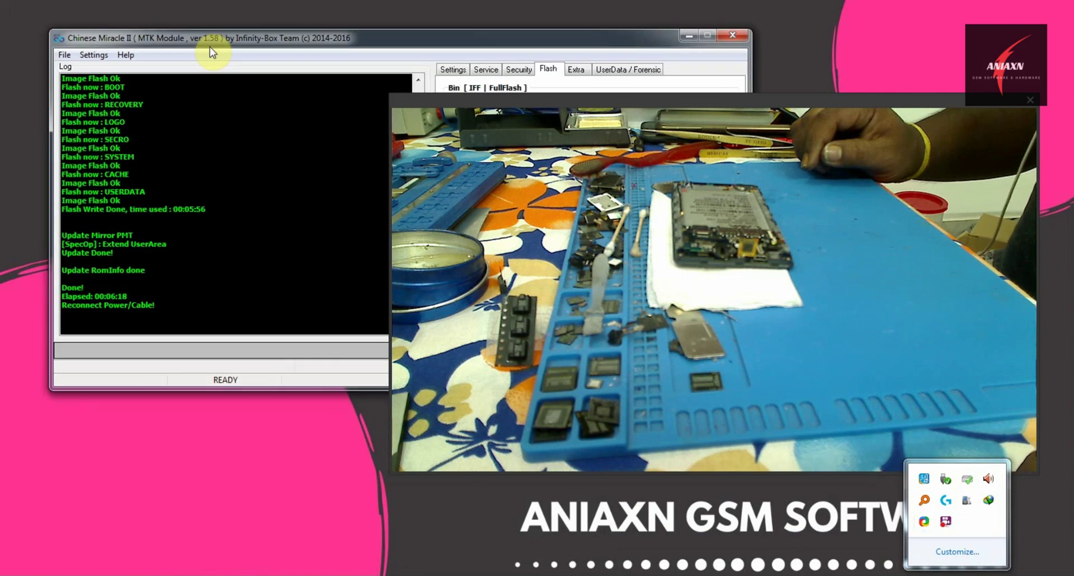
{"action": "left_click", "coordinate": [391, 95]}
{"action": "left_click_drag", "start_coordinate": [452, 126], "coordinate": [662, 242]}
{"action": "left_click_drag", "start_coordinate": [780, 240], "coordinate": [770, 332]}
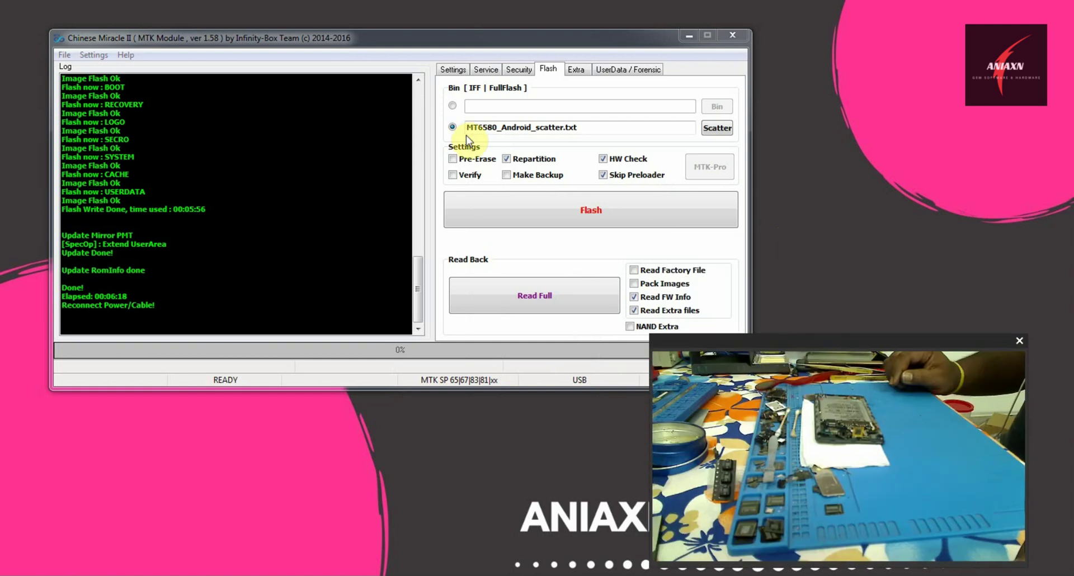
- Flash the phone with the loaded MT6580_Android_scatter.txt, running the flash a second time, and rearrange the windows to expose its progress
{"action": "left_click", "coordinate": [579, 210]}
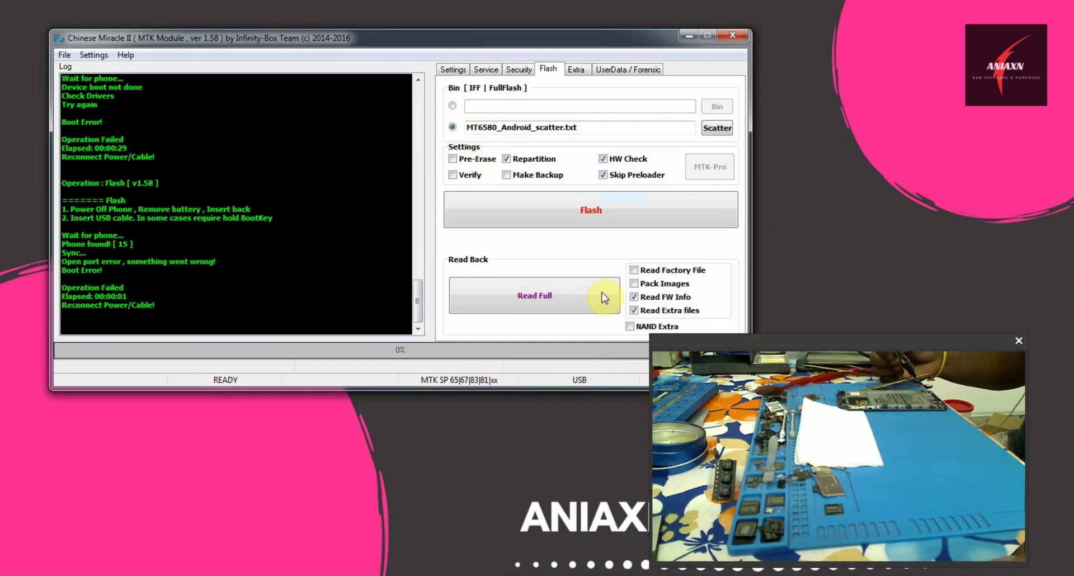
{"action": "left_click", "coordinate": [552, 213]}
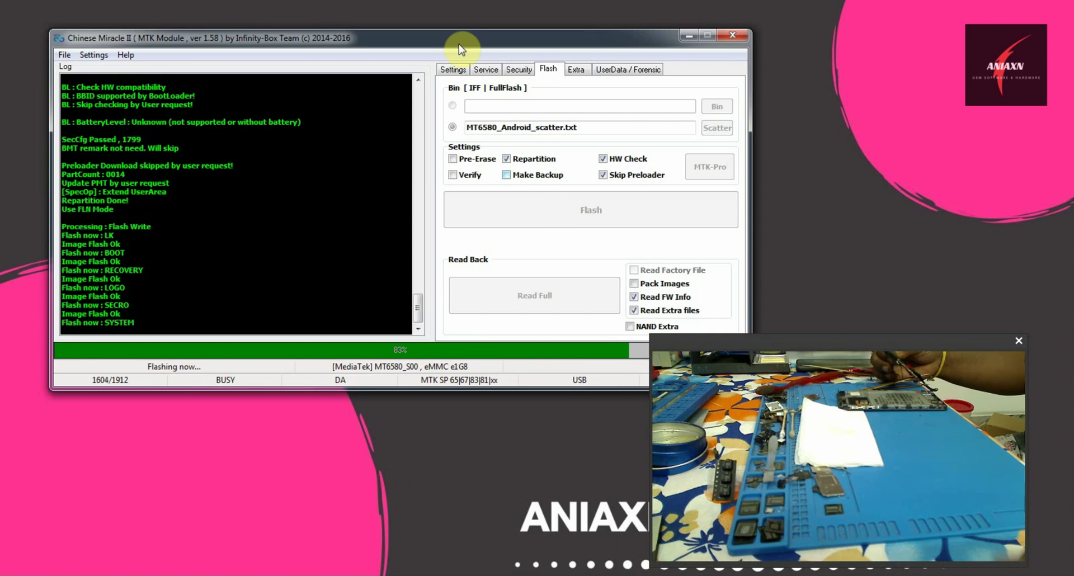
{"action": "left_click_drag", "start_coordinate": [461, 41], "coordinate": [421, 16]}
{"action": "left_click_drag", "start_coordinate": [914, 336], "coordinate": [932, 343]}
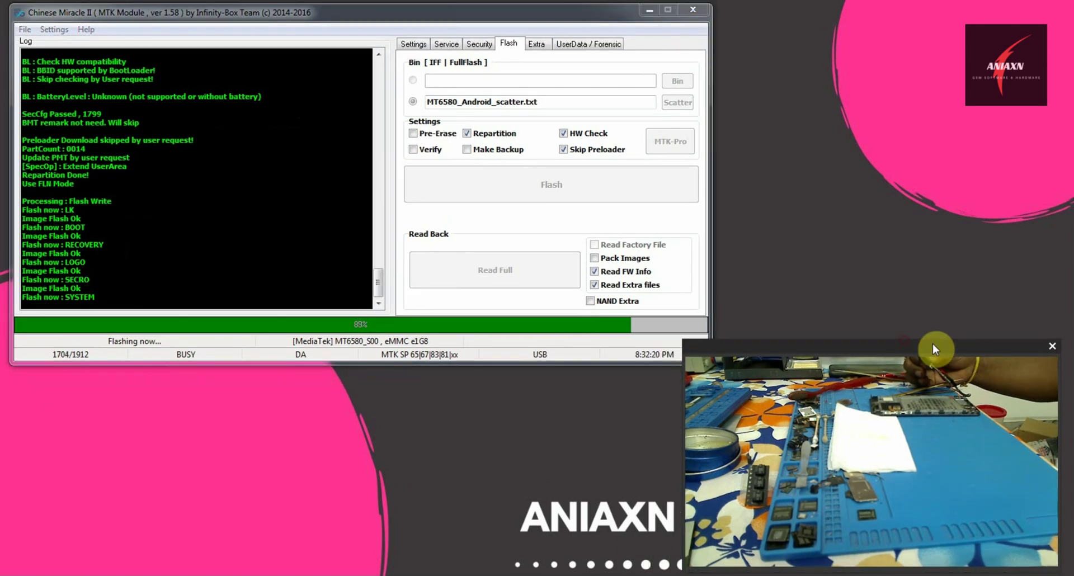